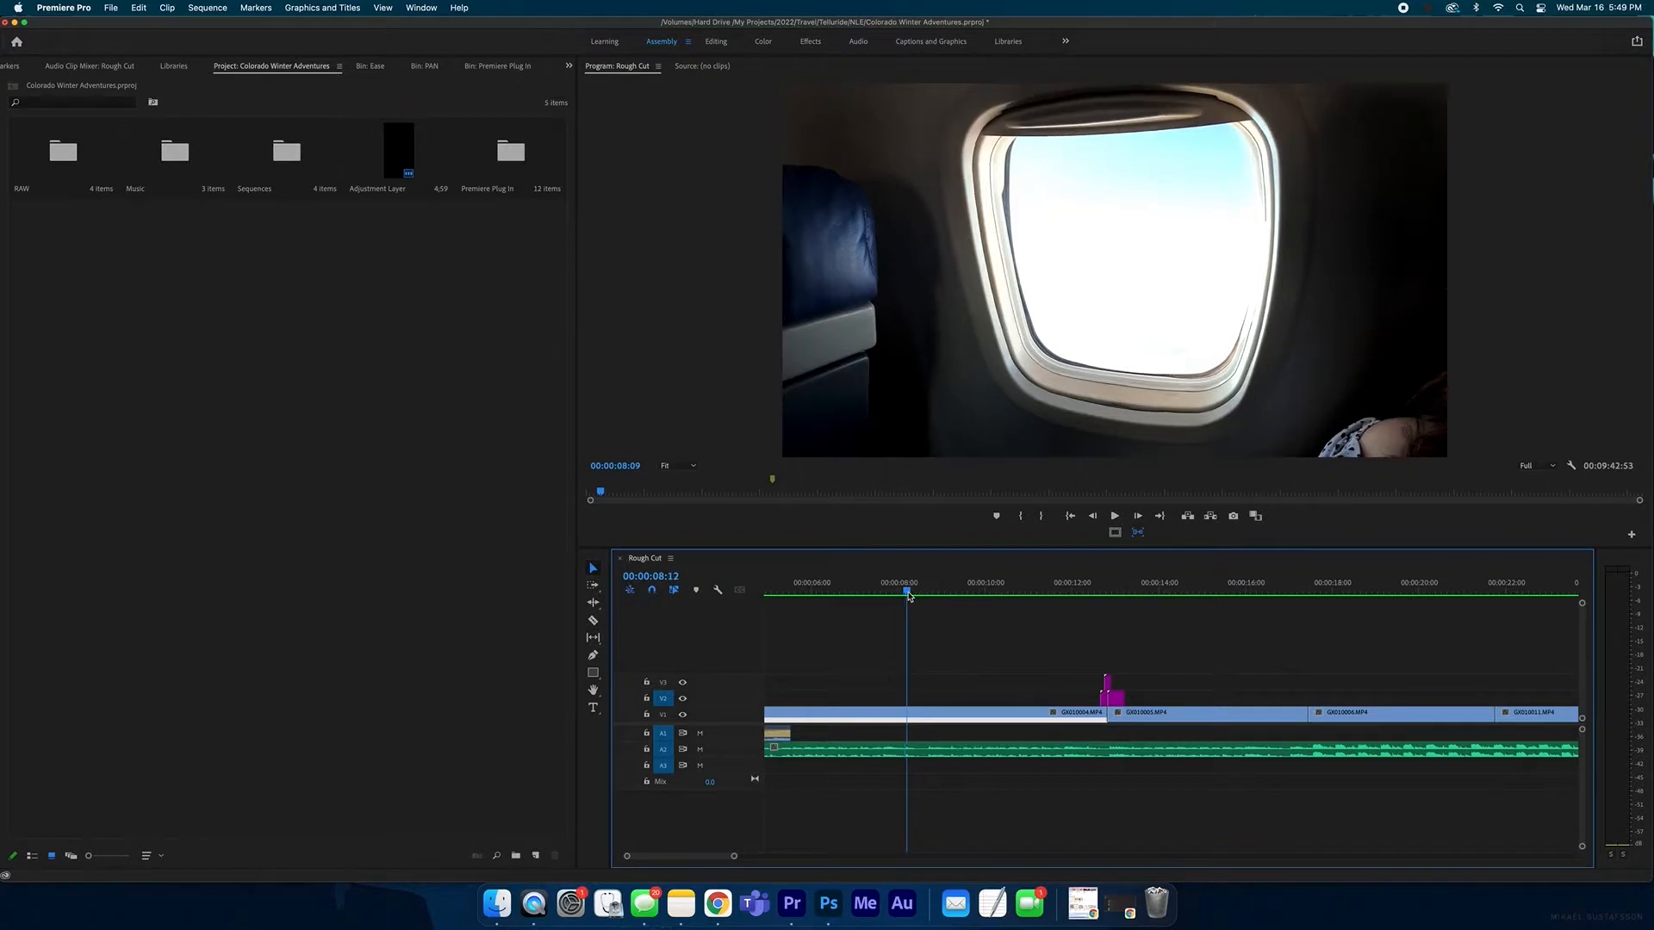
- Add the text title "Telluride" over the airplane window shot and expand the title's text properties
click(593, 708)
click(815, 328)
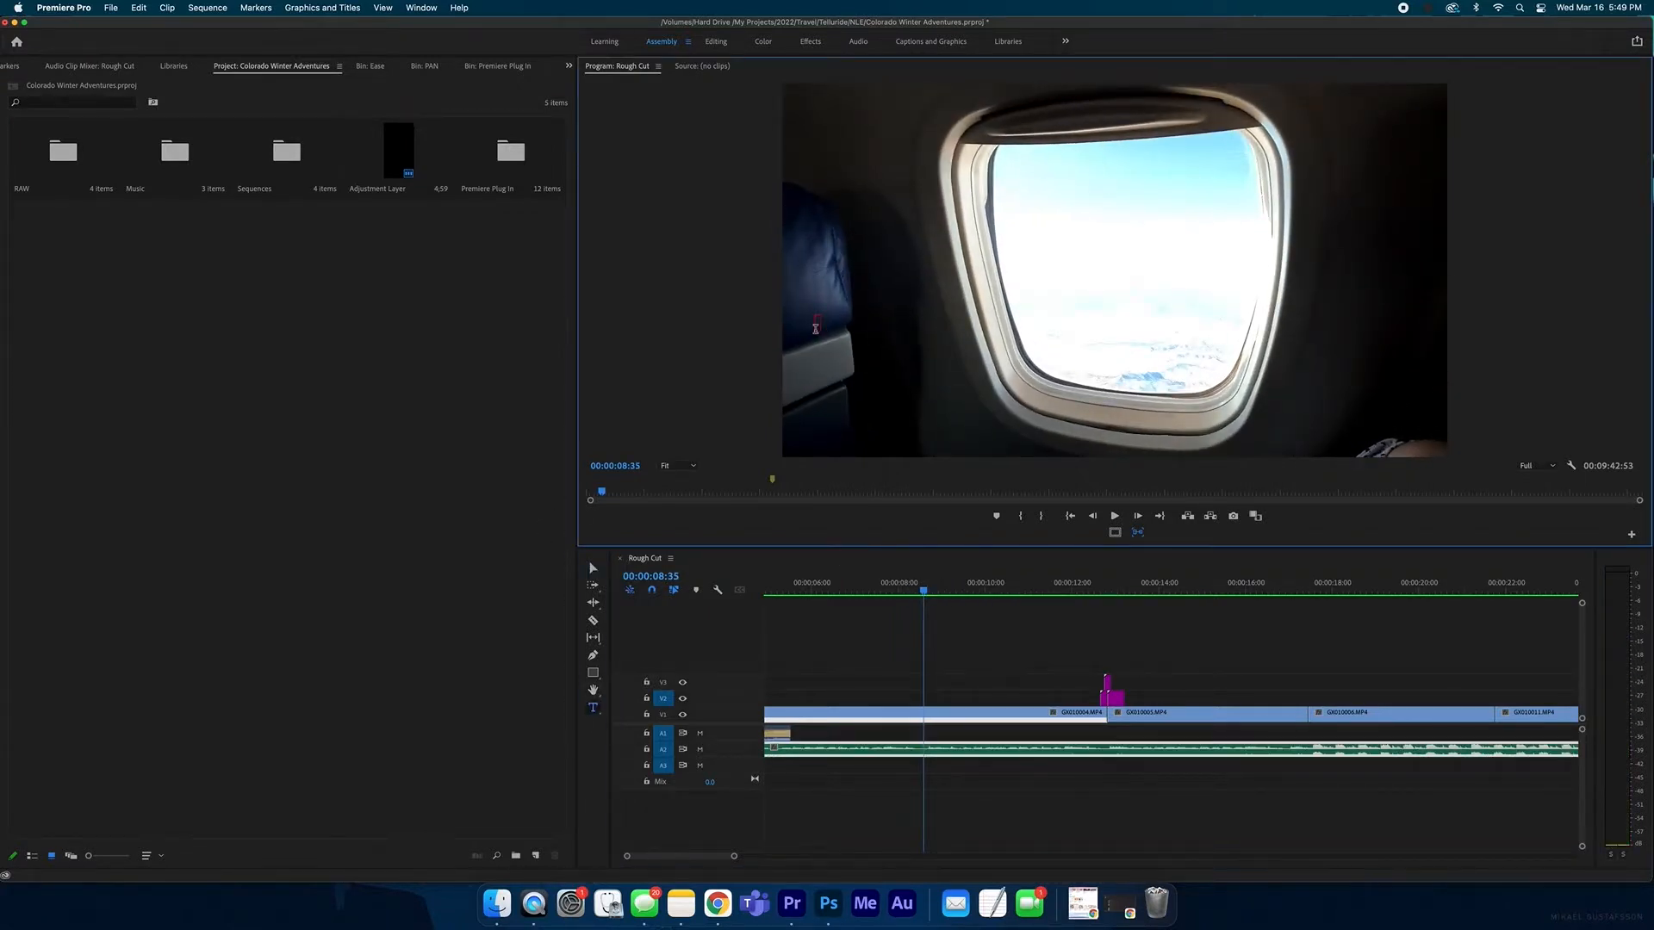
text(Telluride)
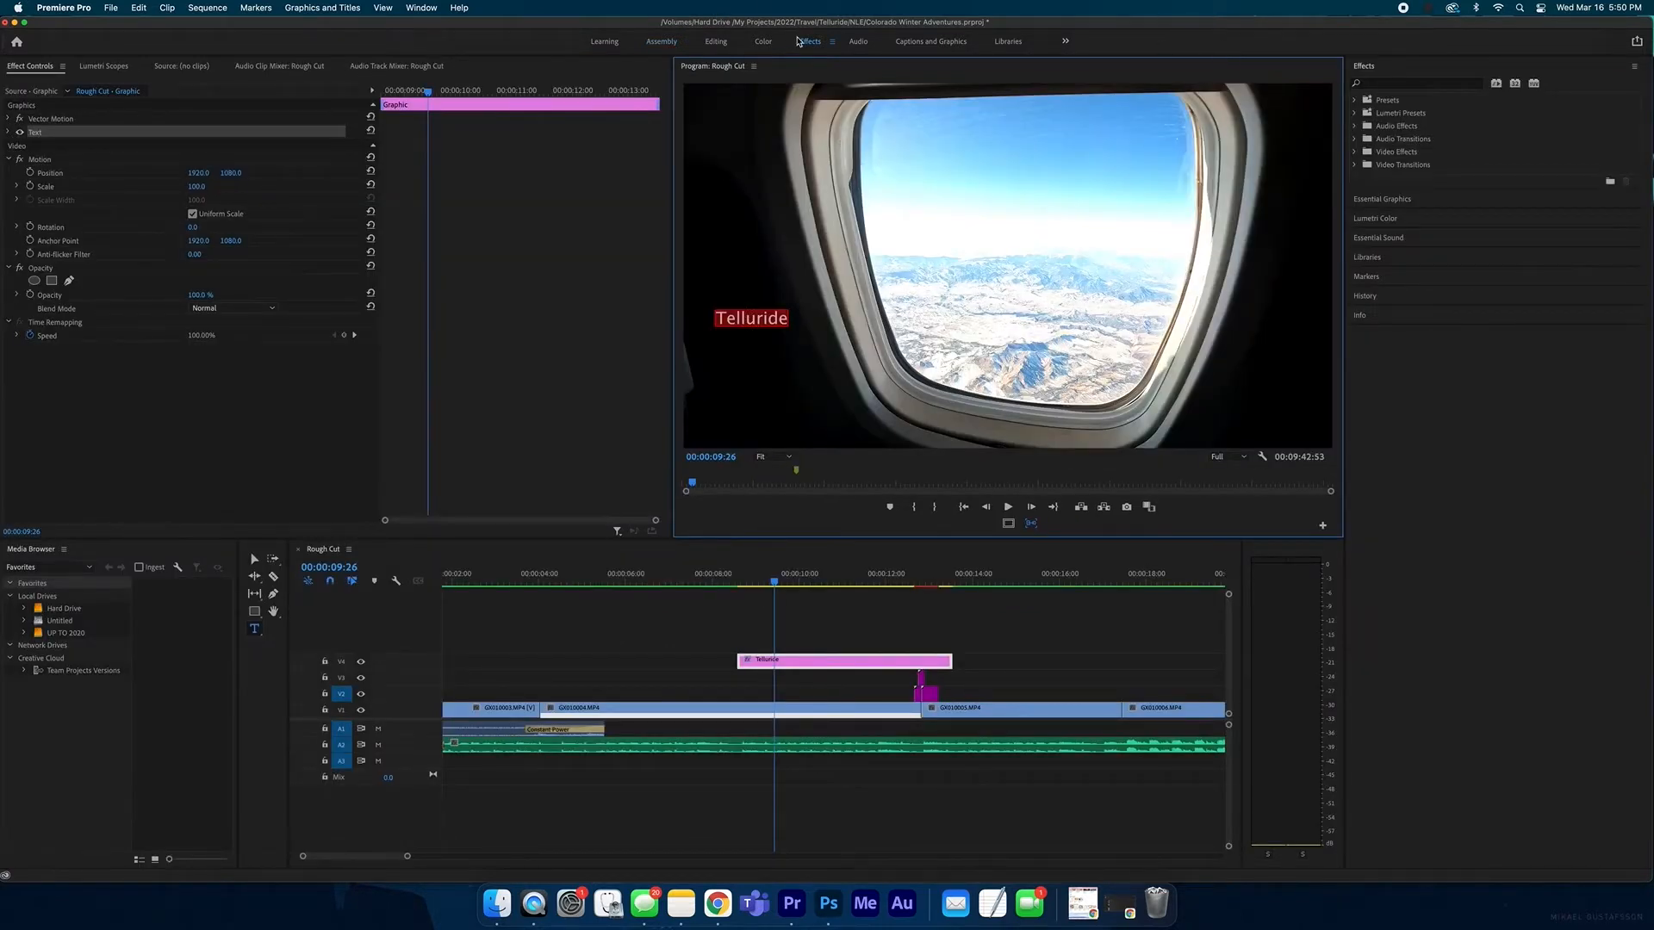
click(10, 133)
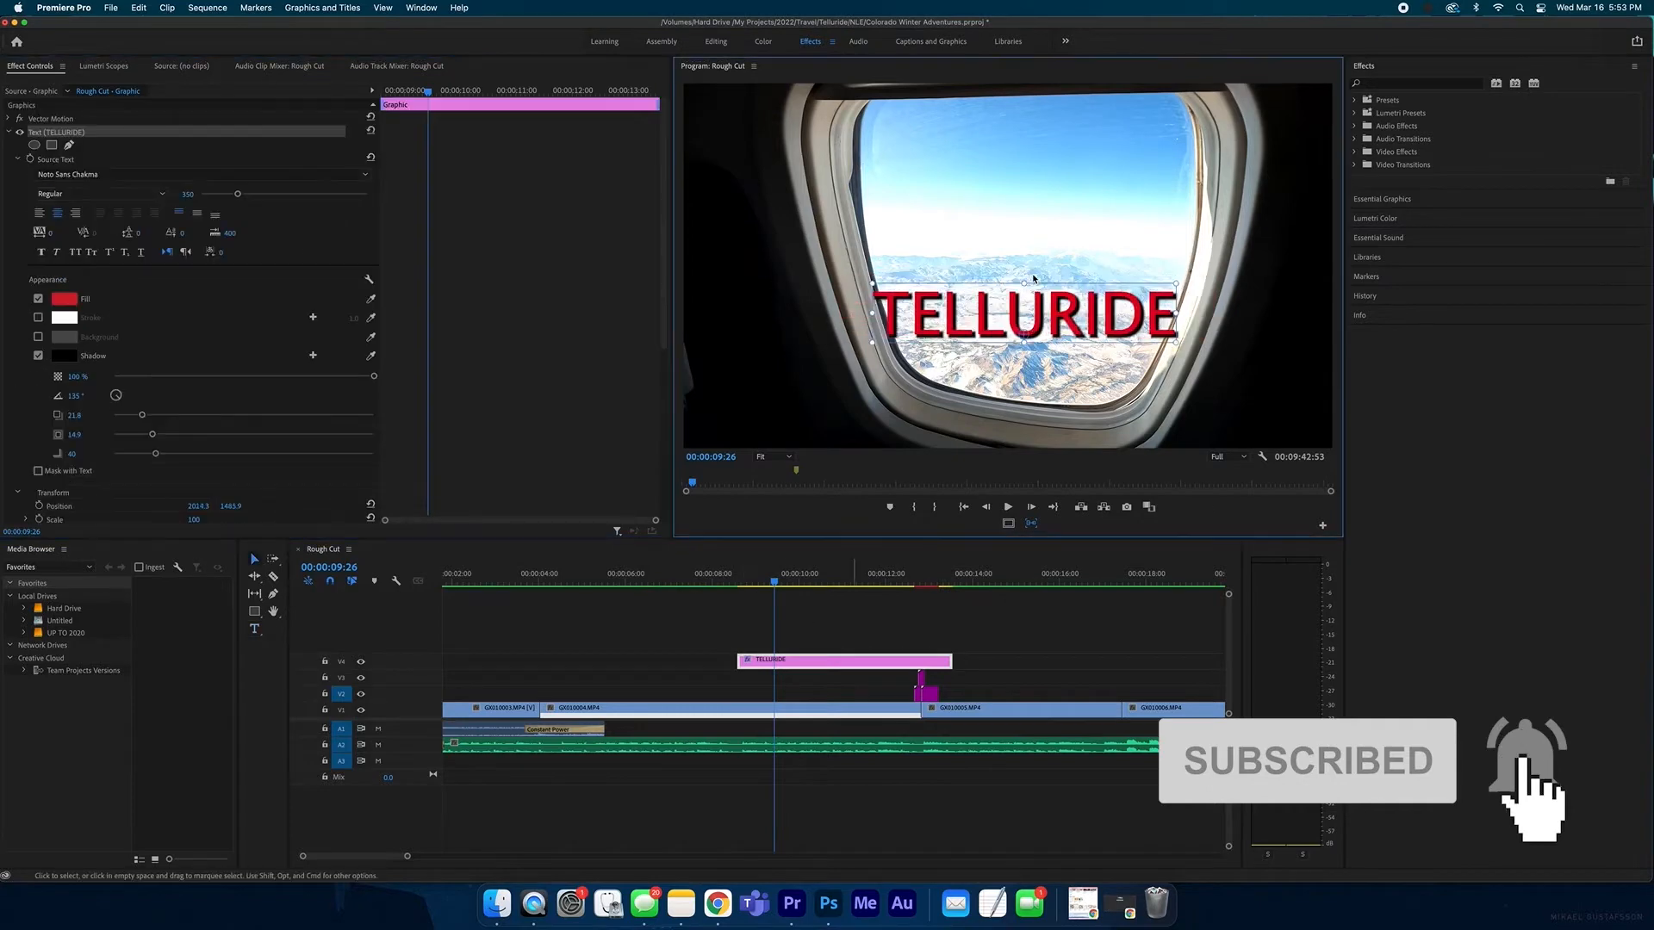
- Trim the TELLURIDE title clip to start at 00:00:09:29 and end at the beginning of the purple transition clips
click(726, 583)
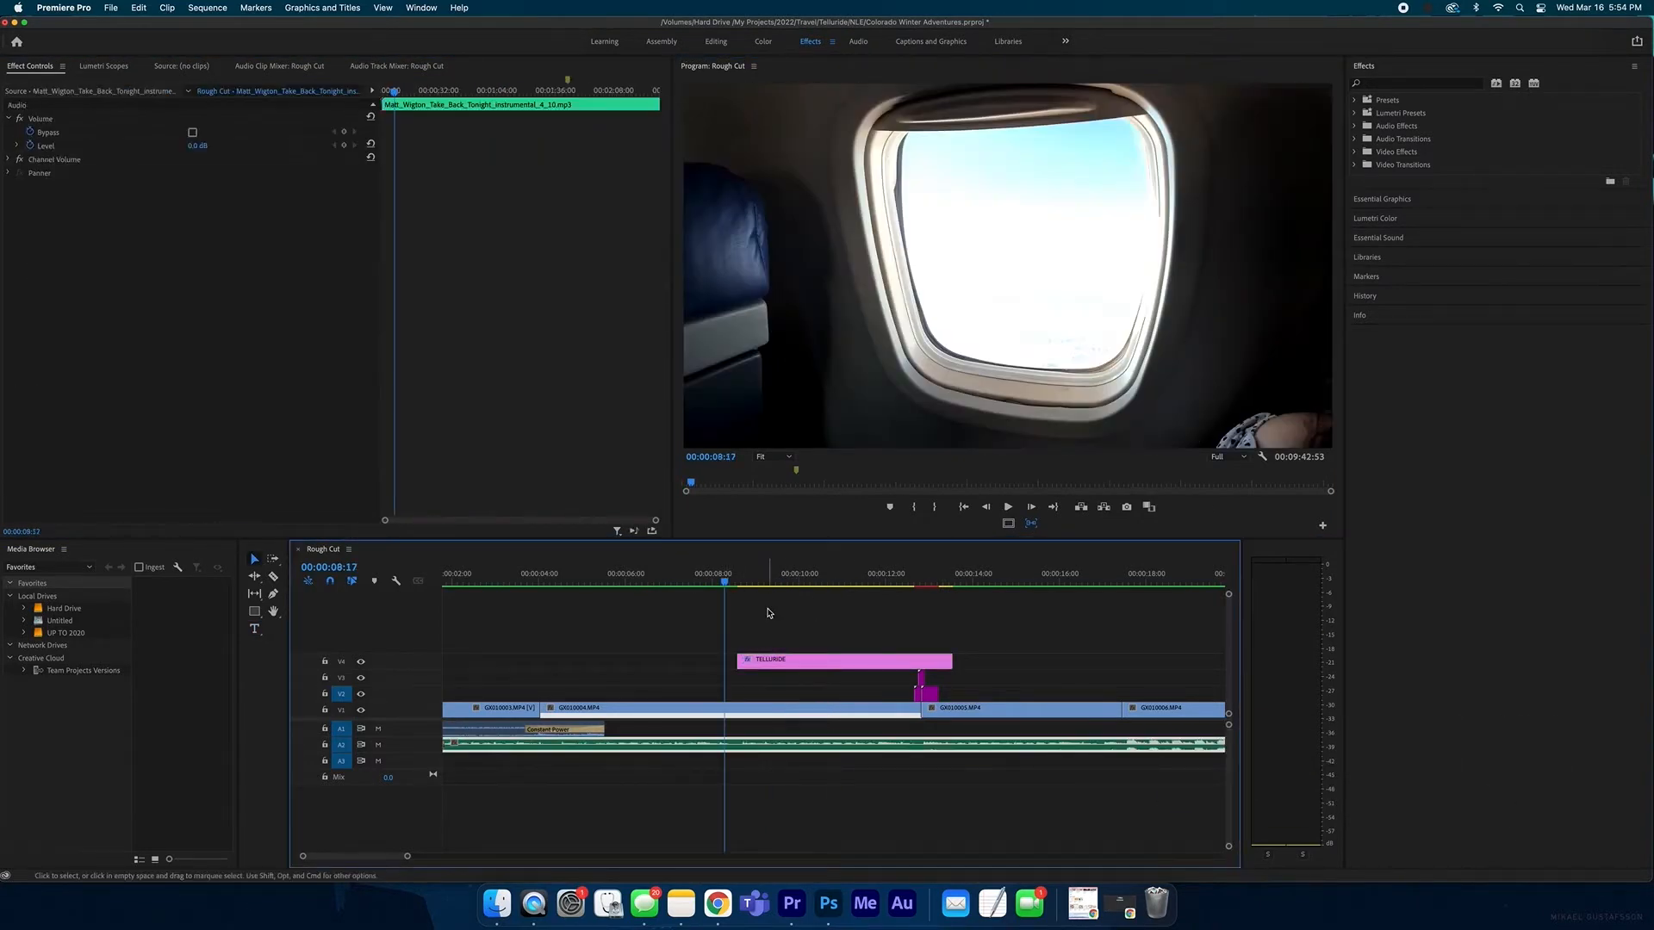
drag(725, 578, 776, 578)
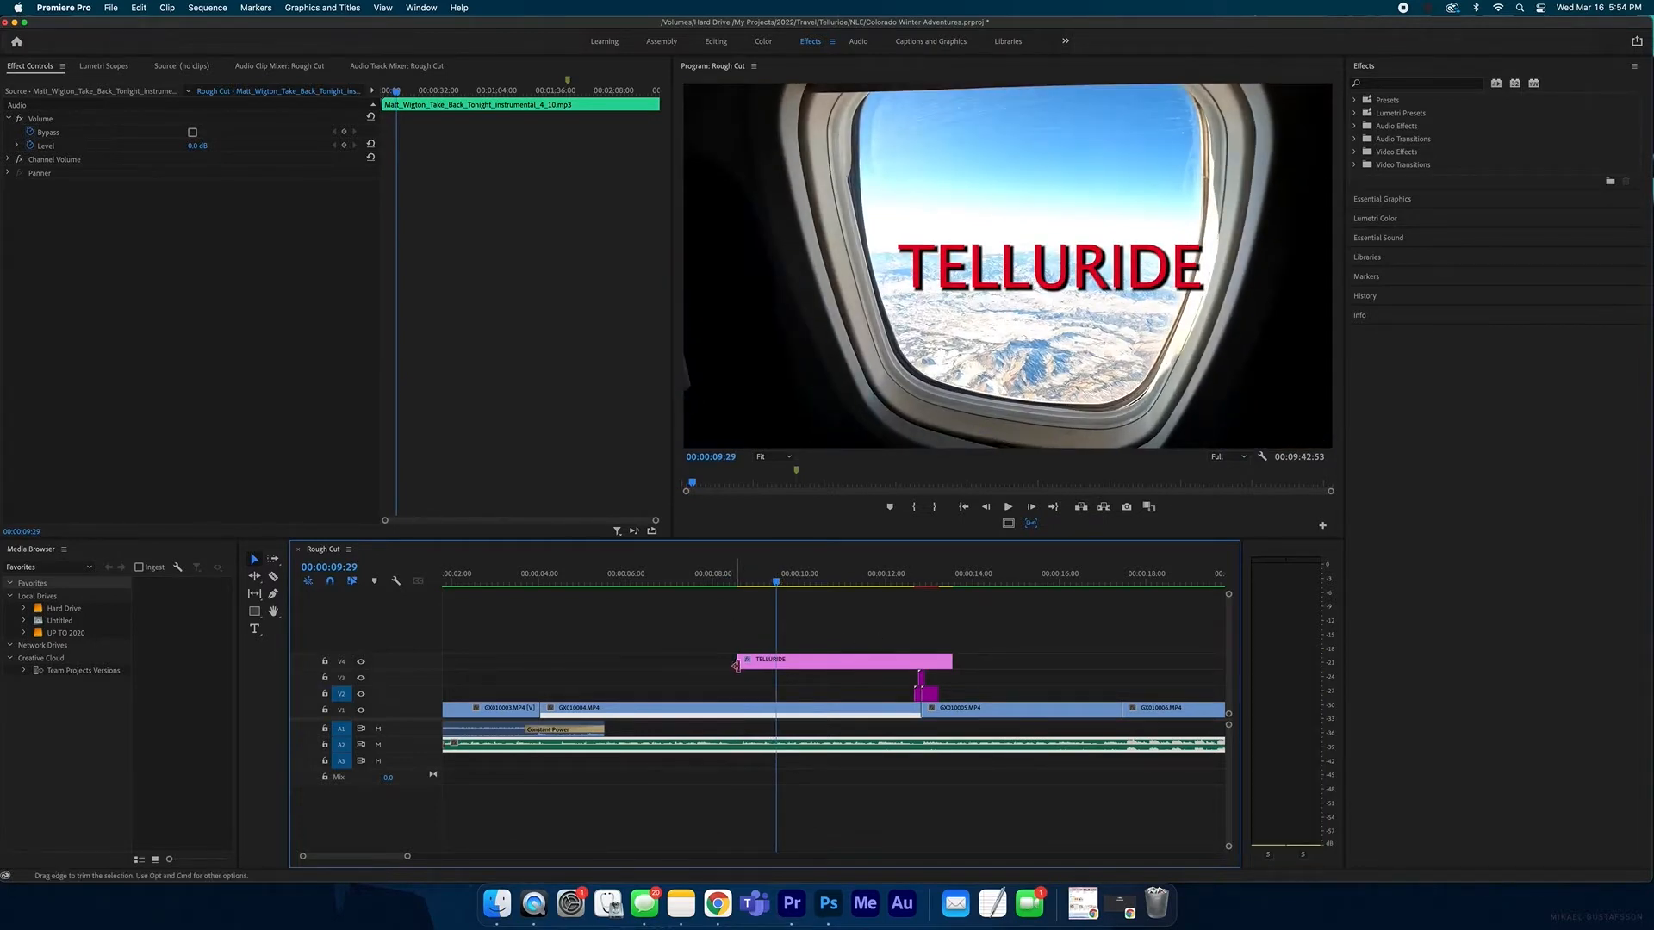
drag(738, 662, 776, 664)
key(Down)
drag(954, 660, 911, 660)
- Add a rectangular opacity mask to the TELLURIDE title clip and stretch its corners to enclose the whole word
click(820, 661)
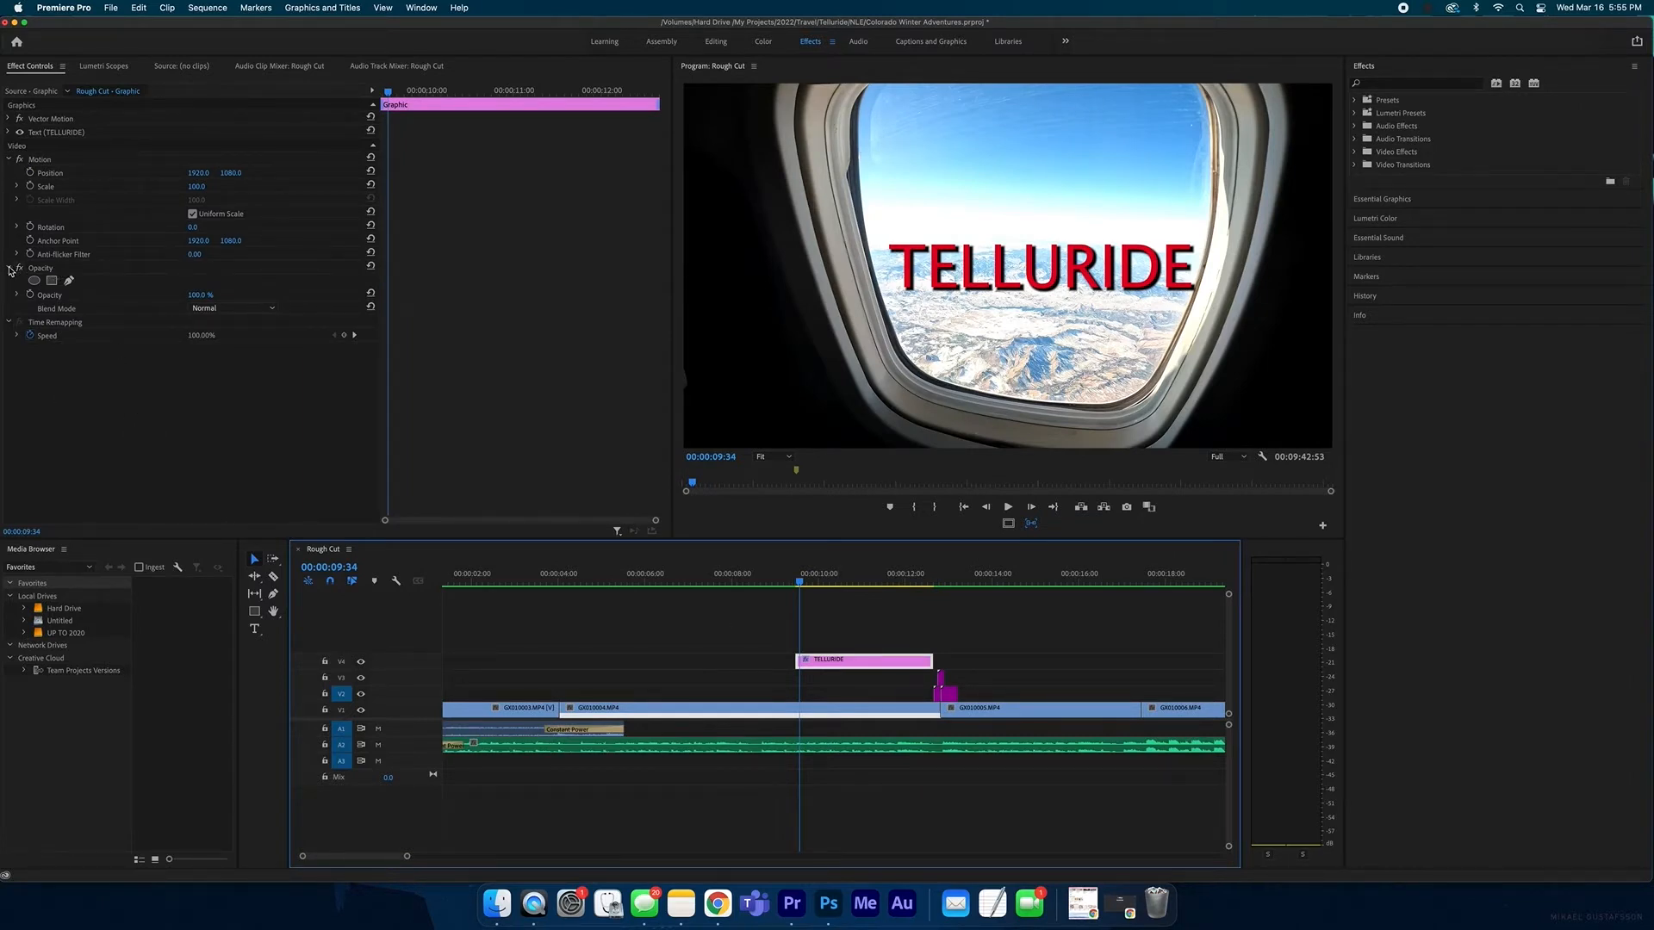
click(52, 281)
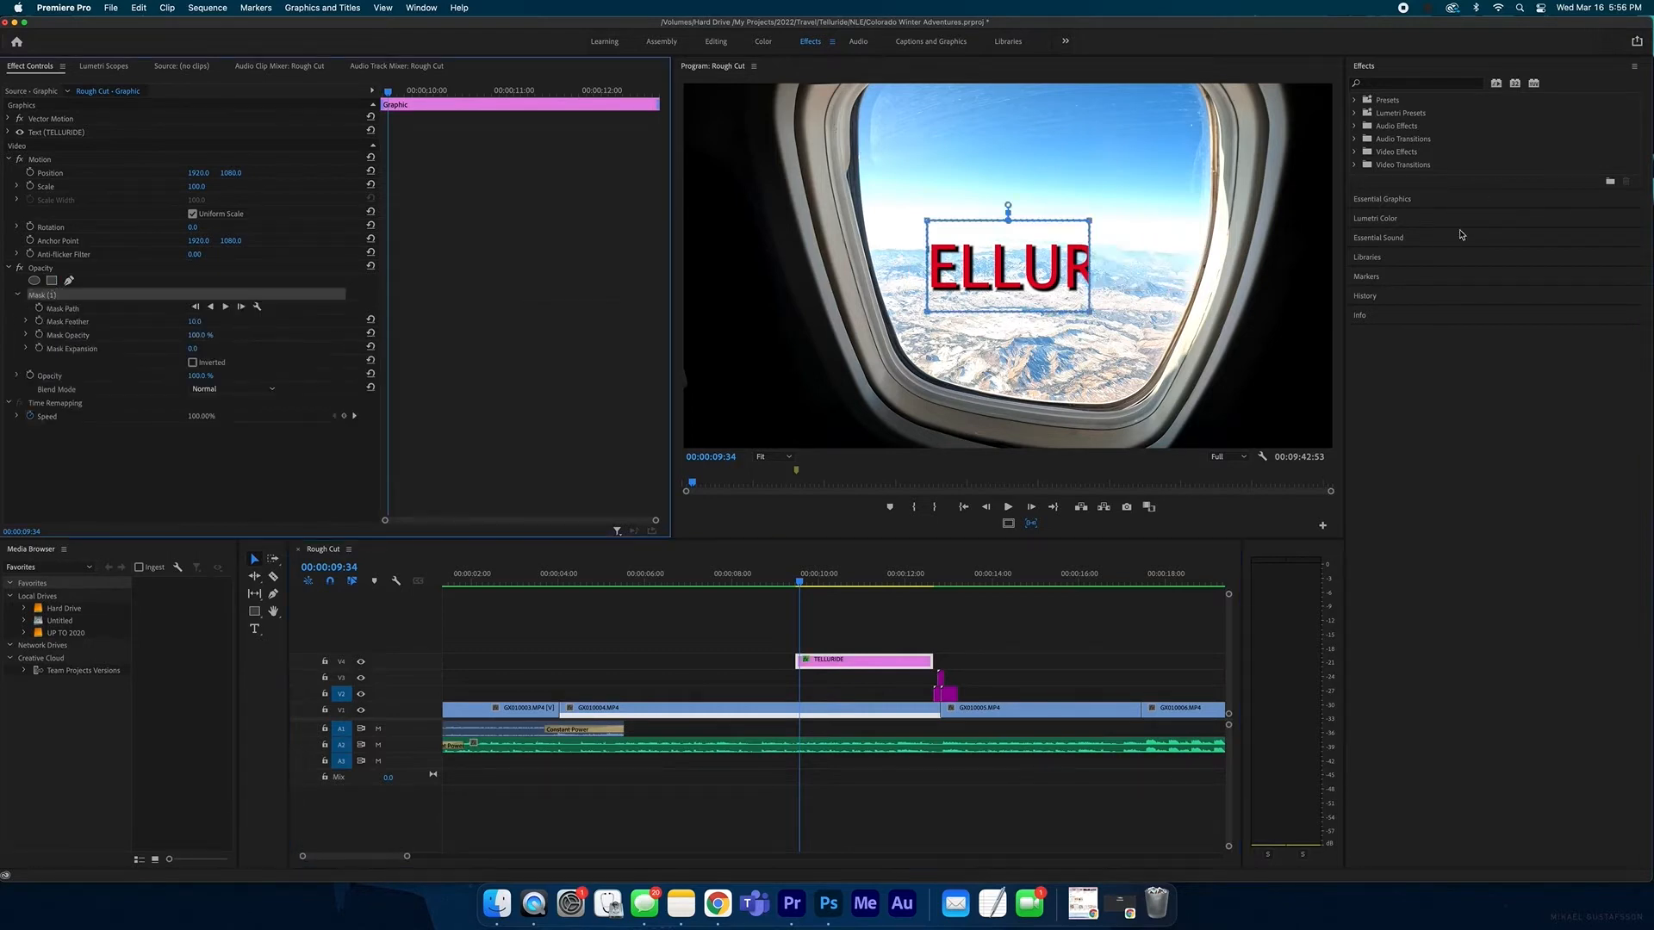
click(1092, 225)
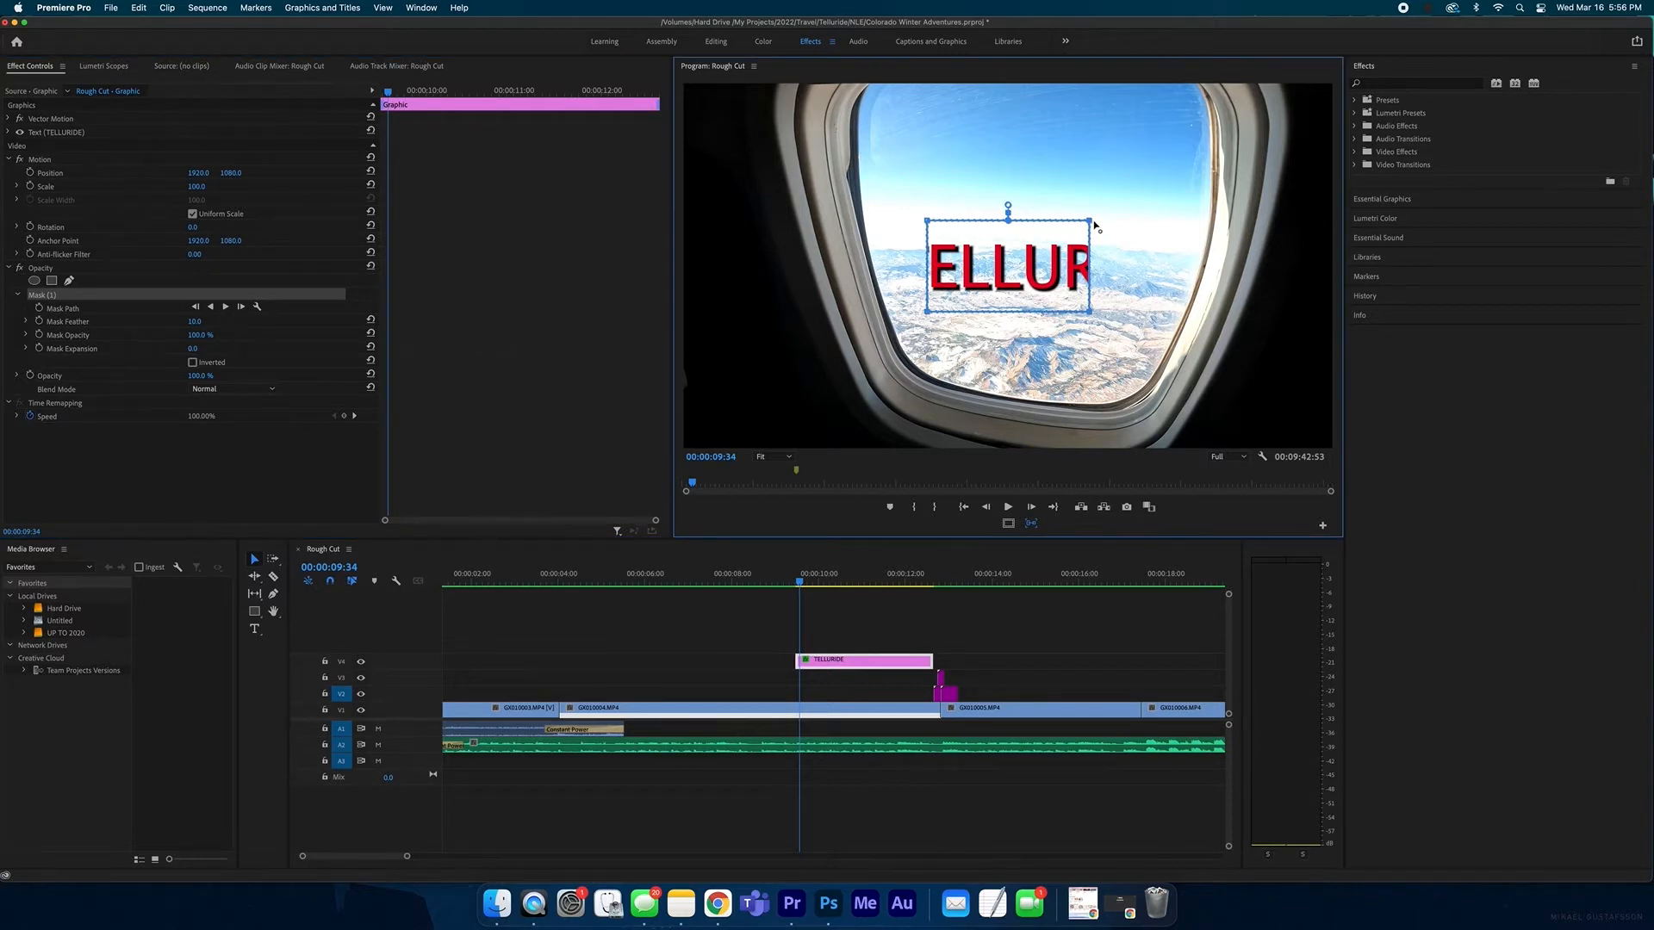
drag(1089, 221, 1230, 234)
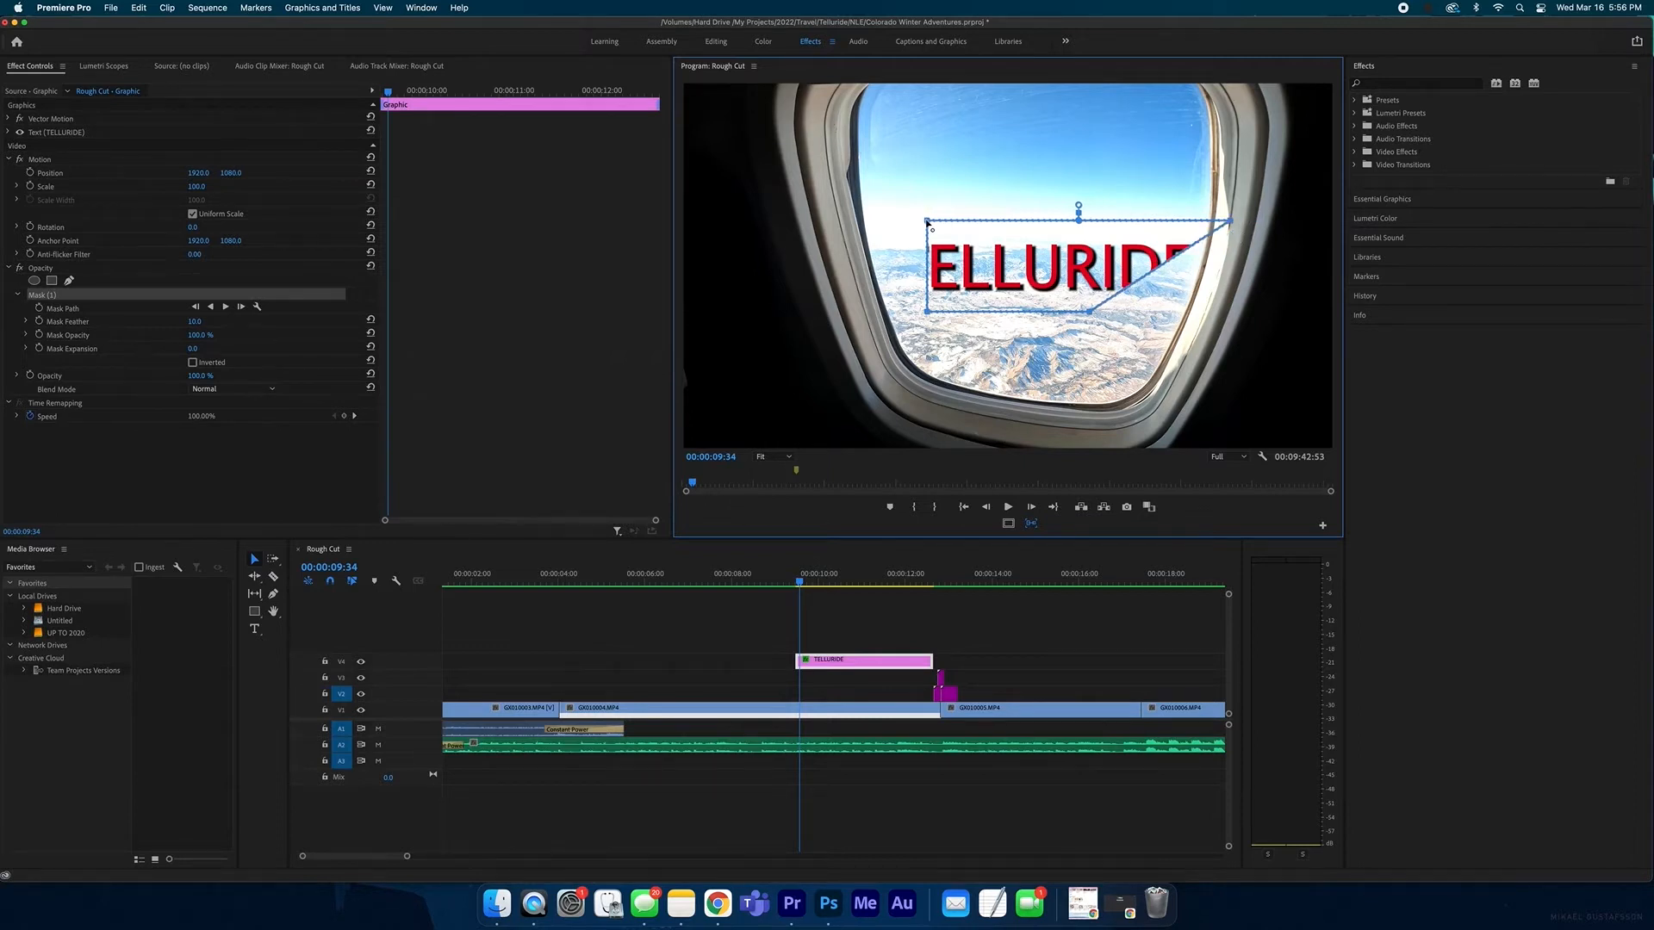
drag(928, 222, 868, 223)
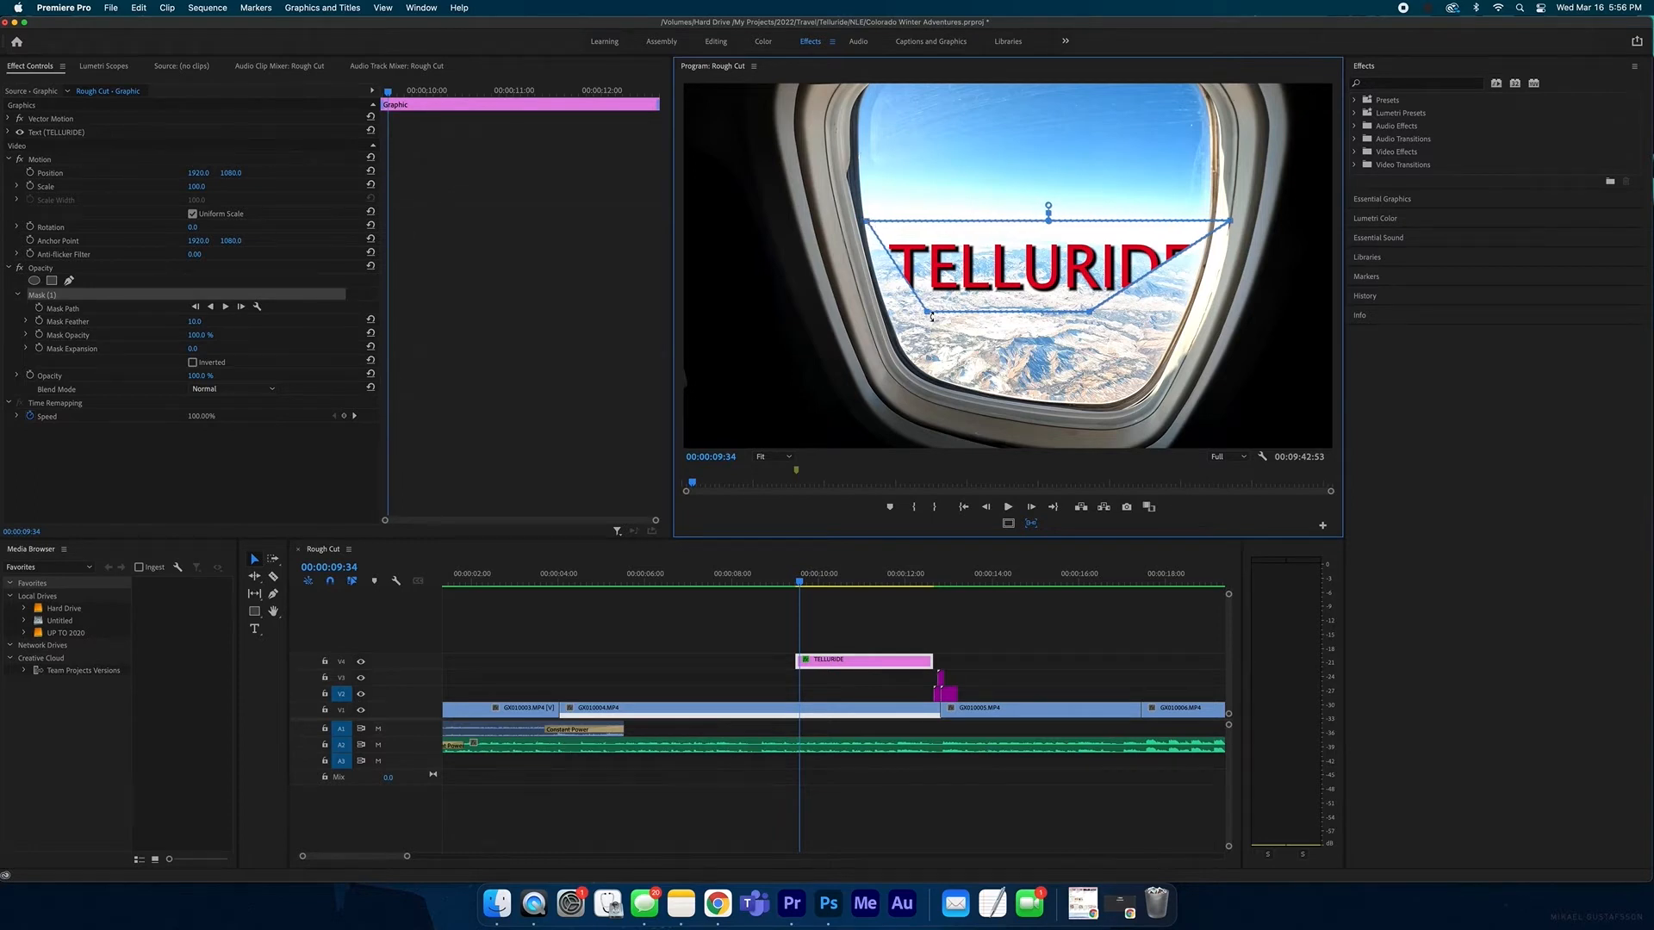
drag(927, 315, 864, 308)
drag(1111, 315, 1229, 315)
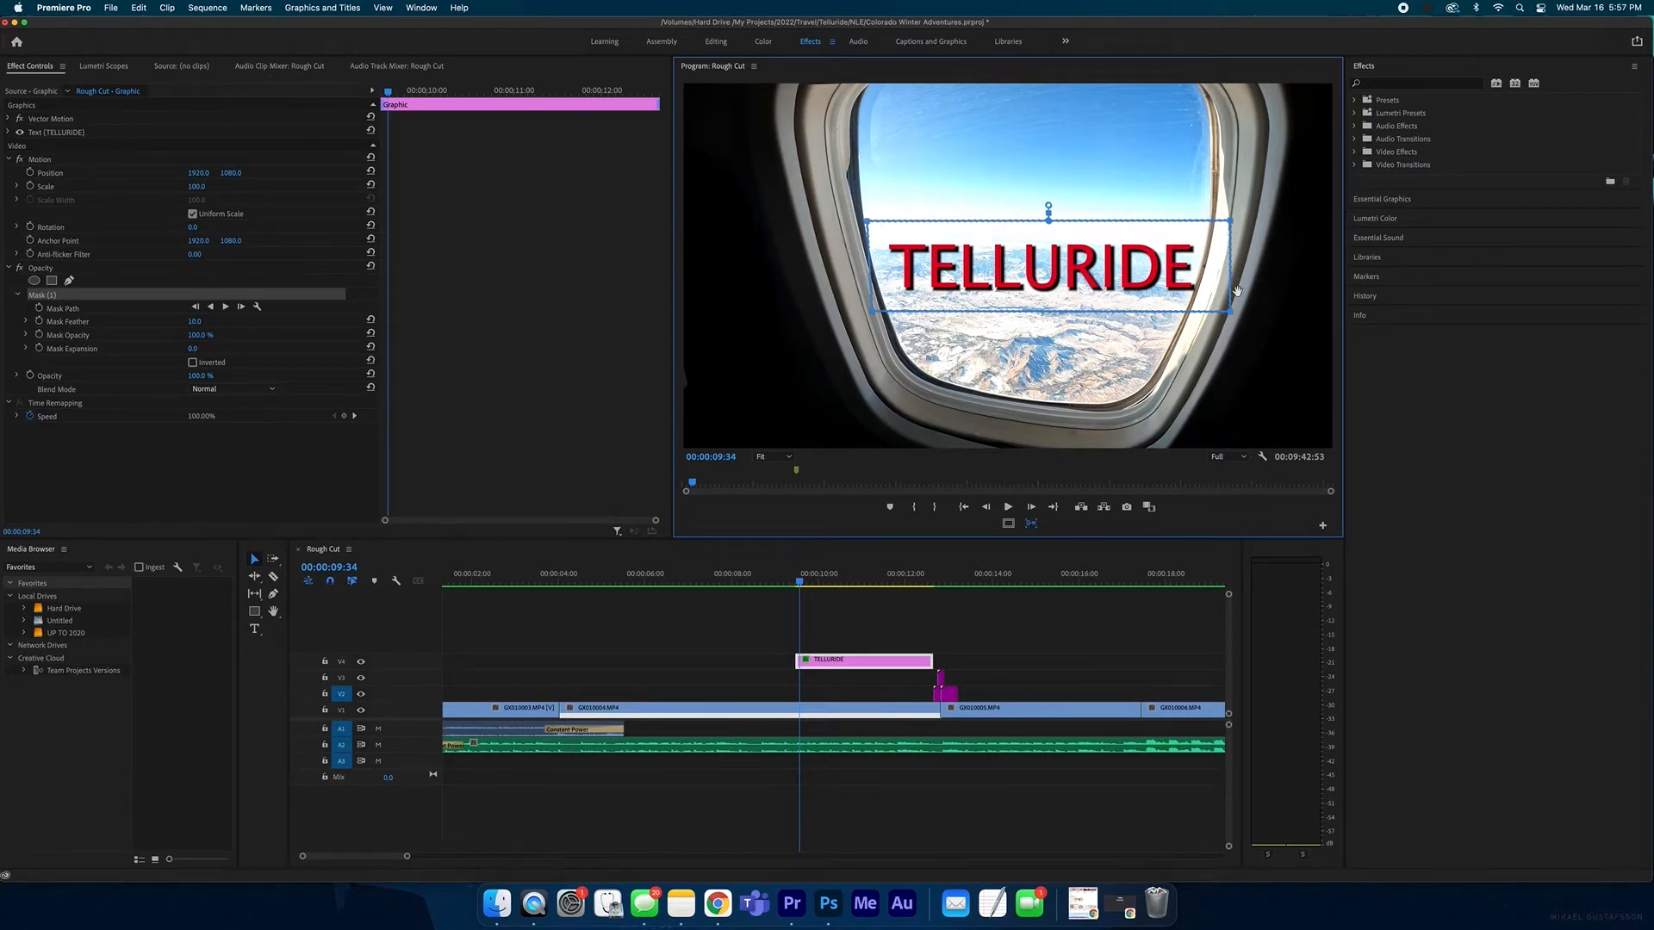
drag(871, 311, 903, 316)
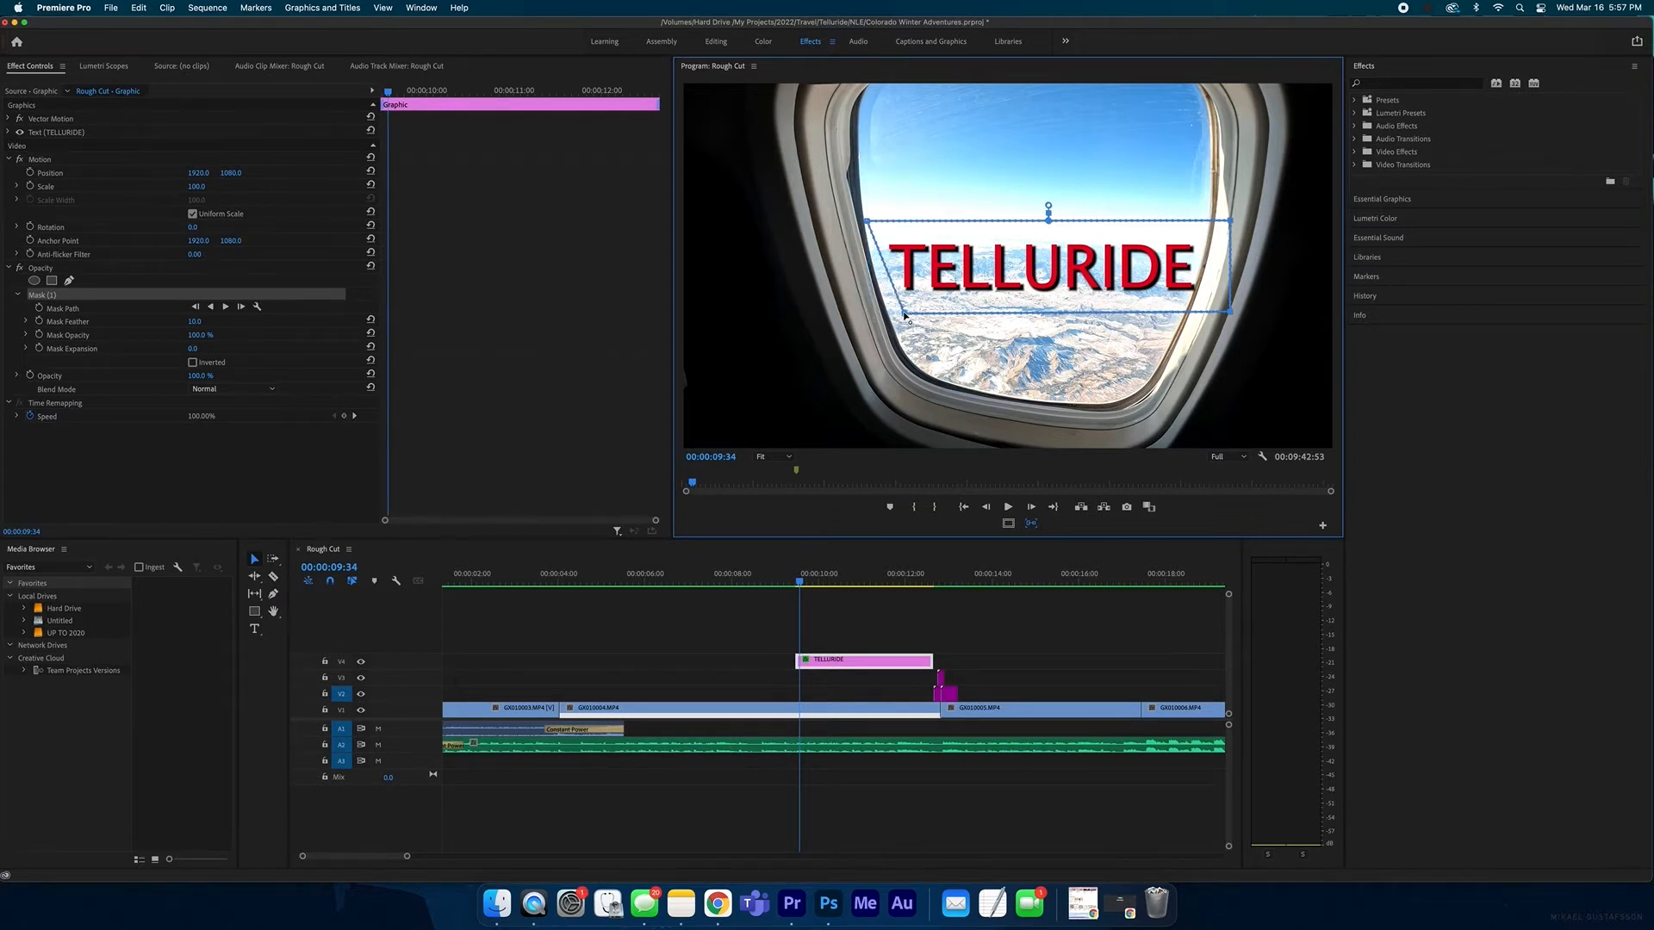
key(super+z)
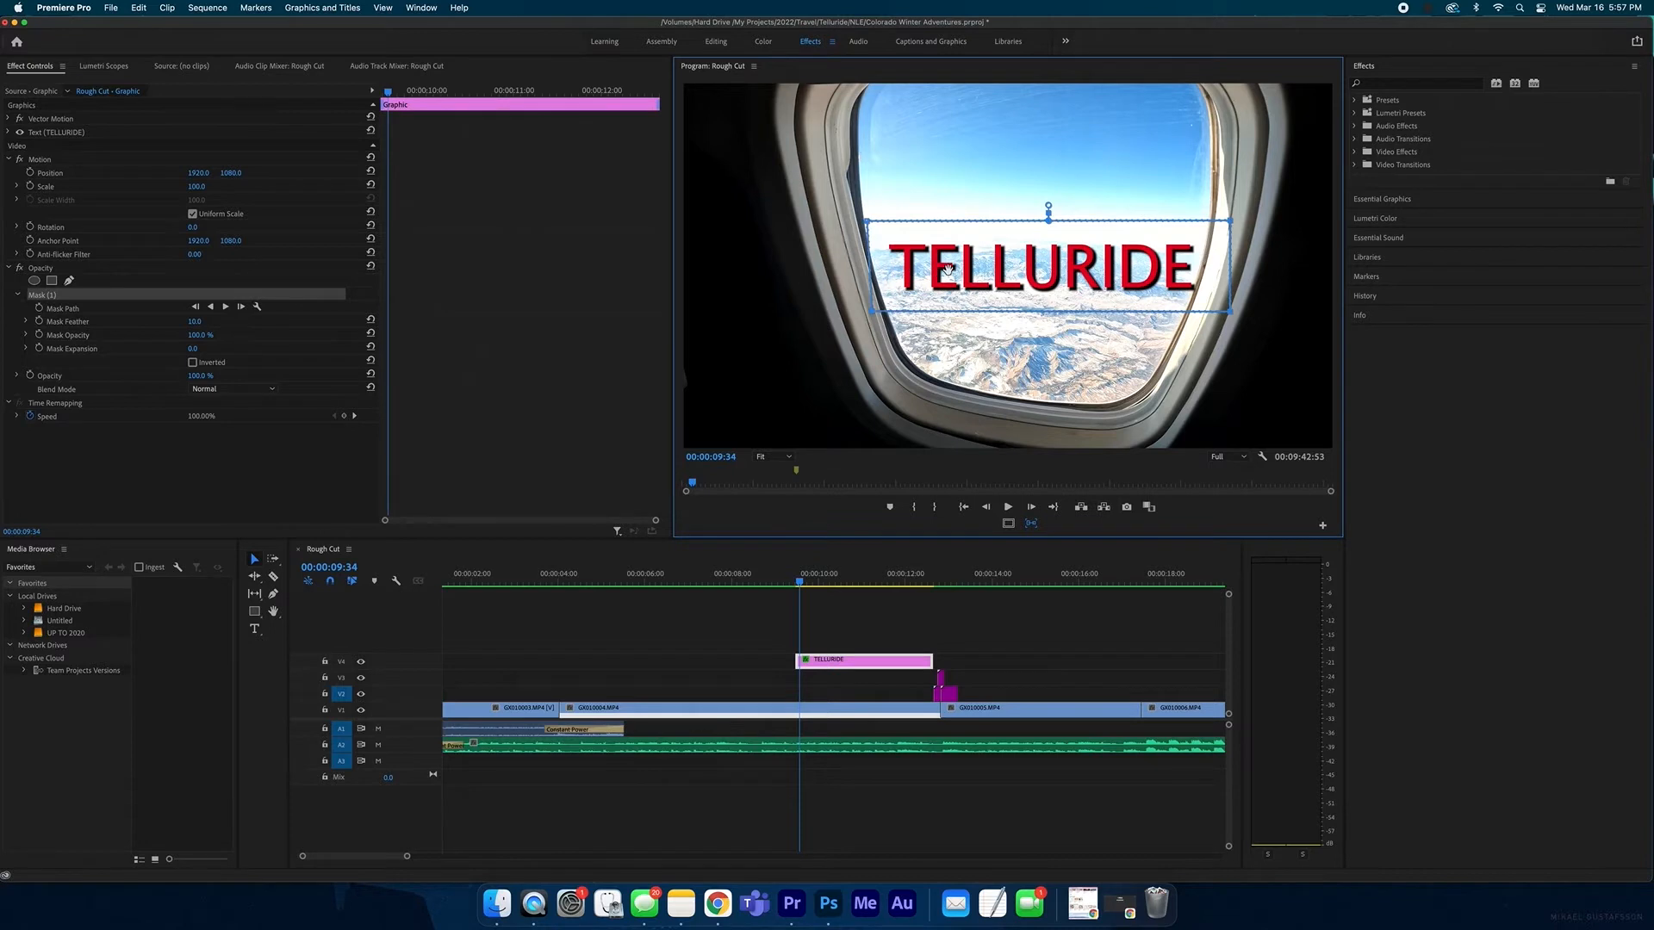
- Move the mask left until it is completely off the title text, and target only video track V4
drag(1216, 300, 881, 299)
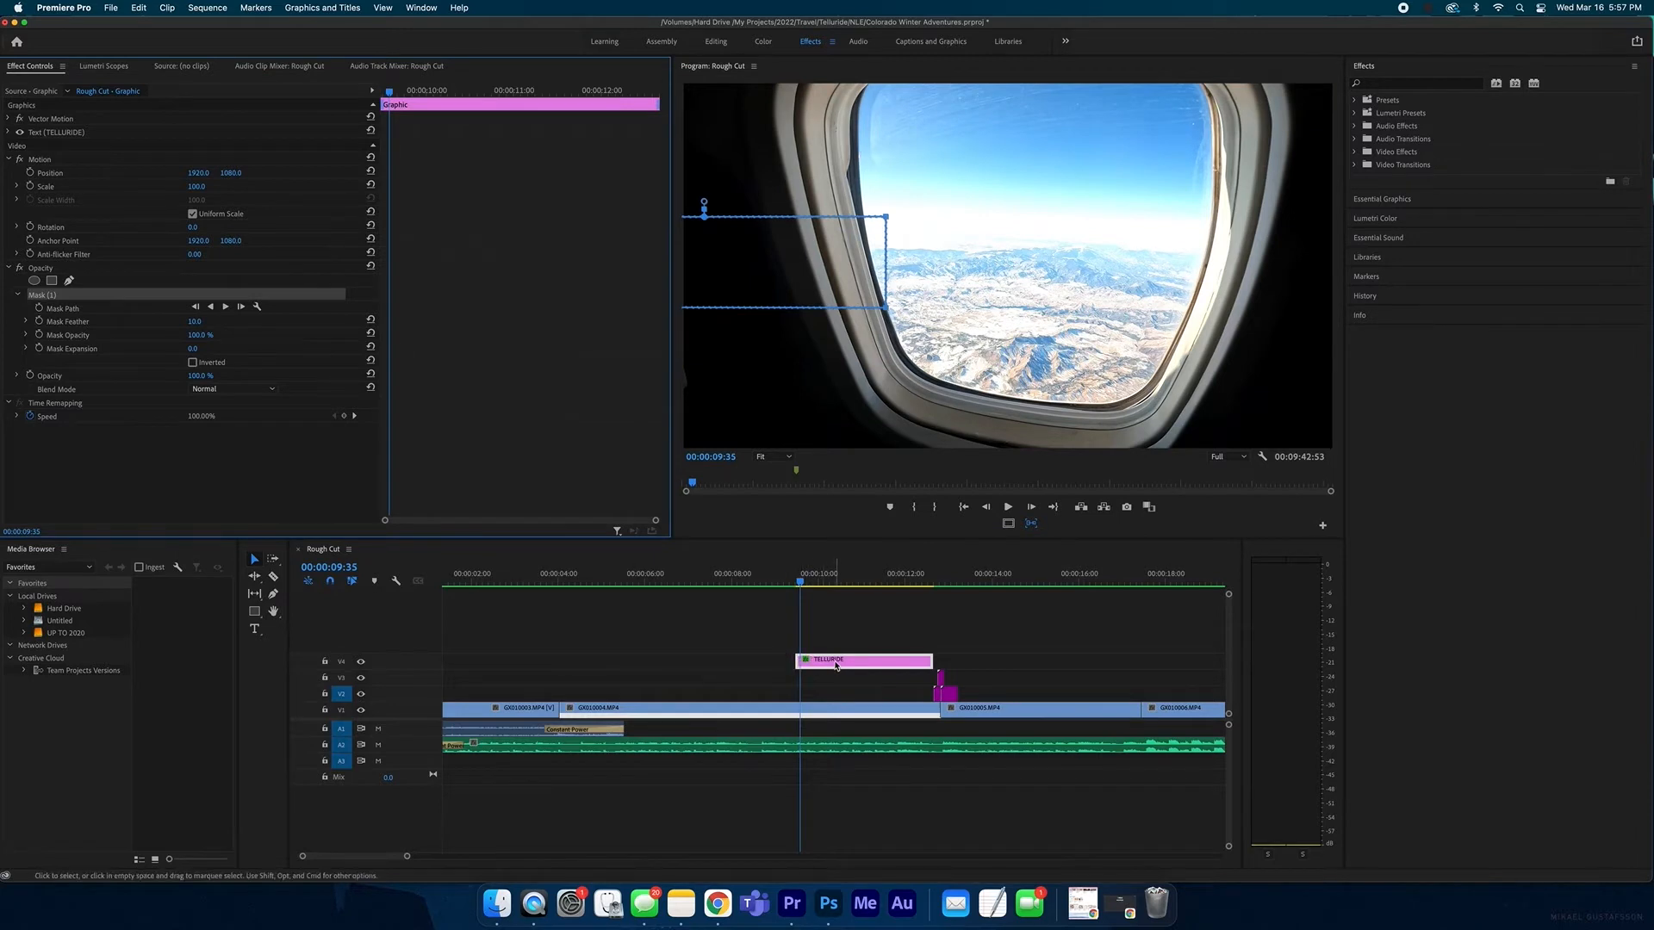
scroll(836, 666, left, 2)
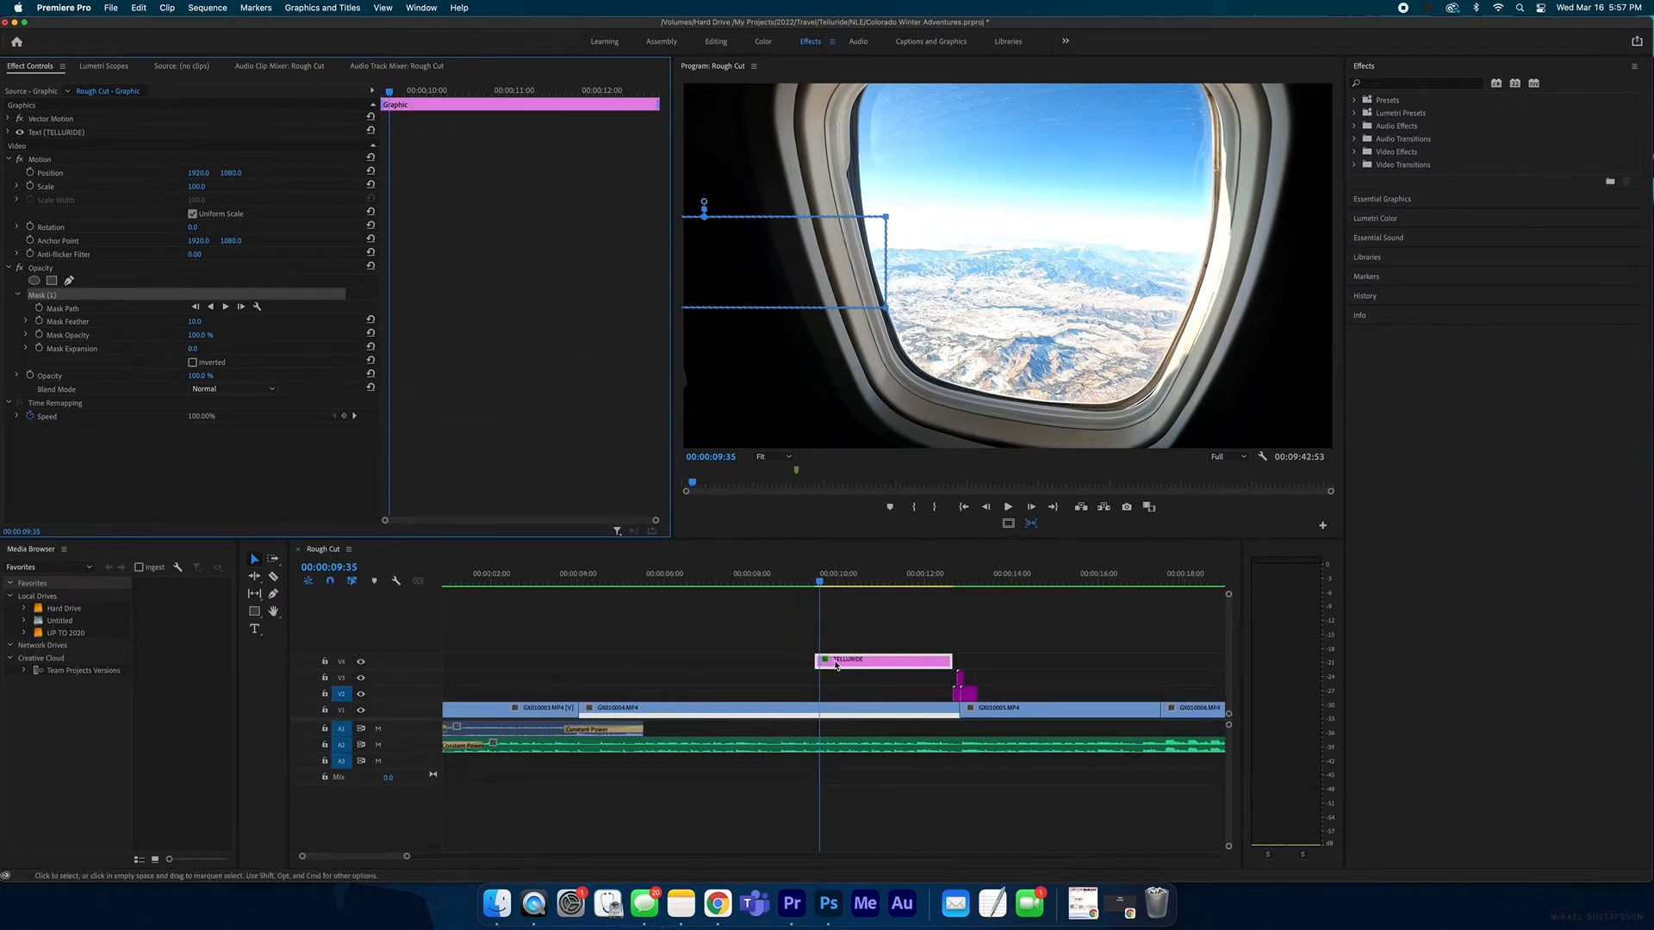
click(342, 663)
click(343, 695)
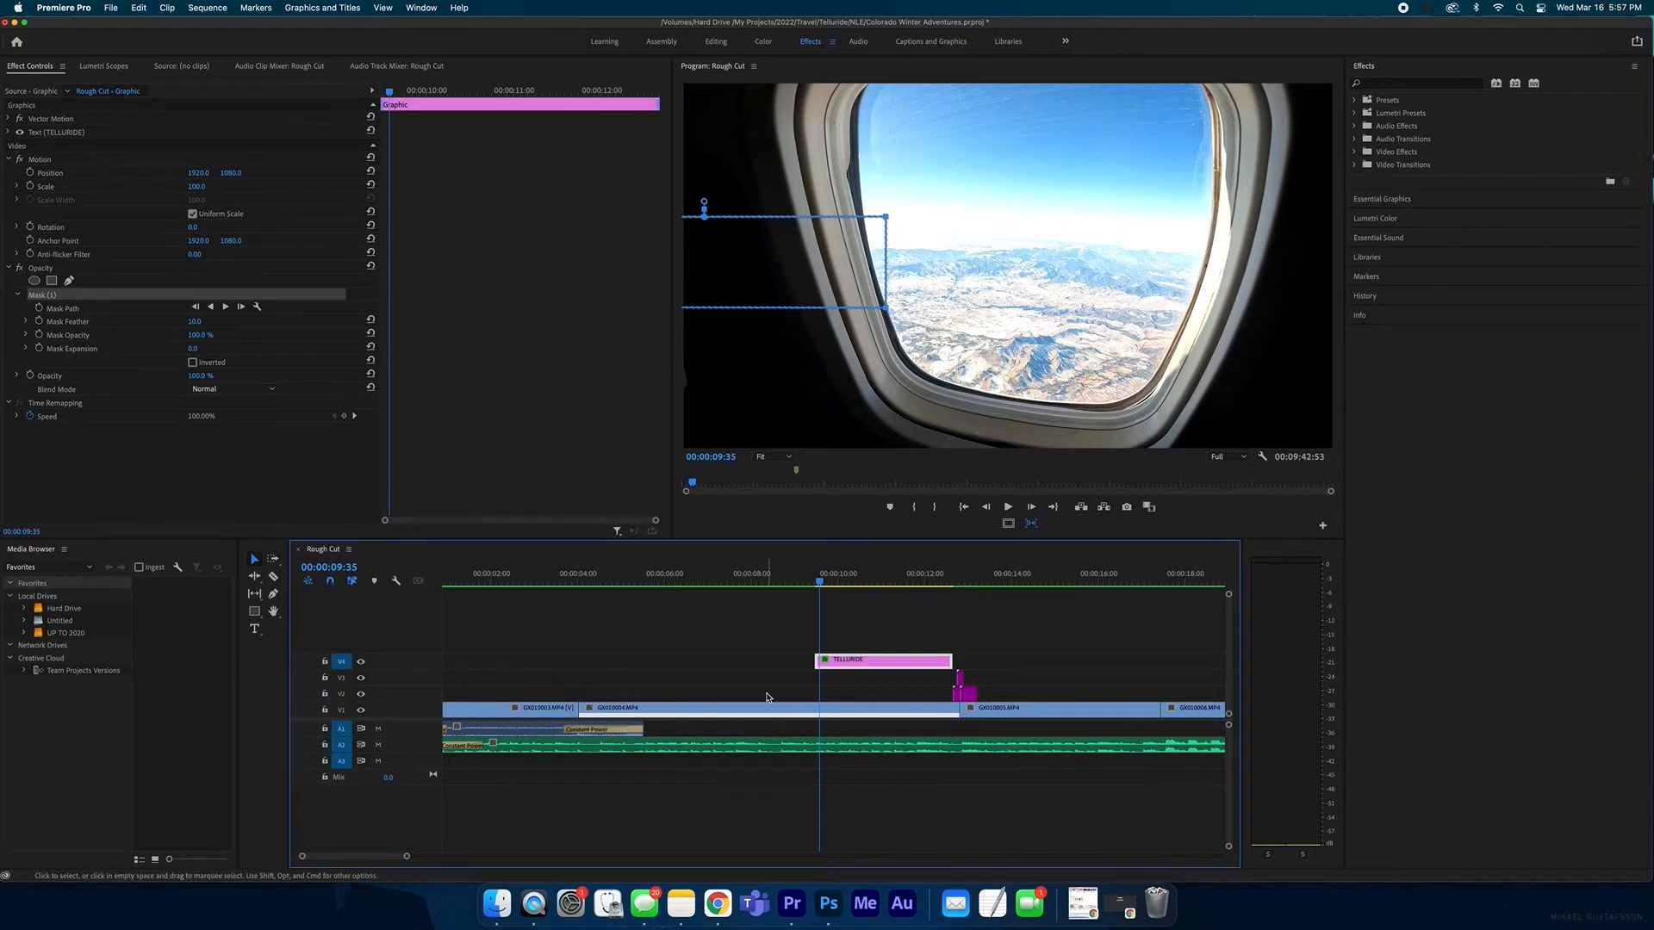
- Start Mask Path keyframing at the title clip's first frame, 00:00:09:29
key(Up)
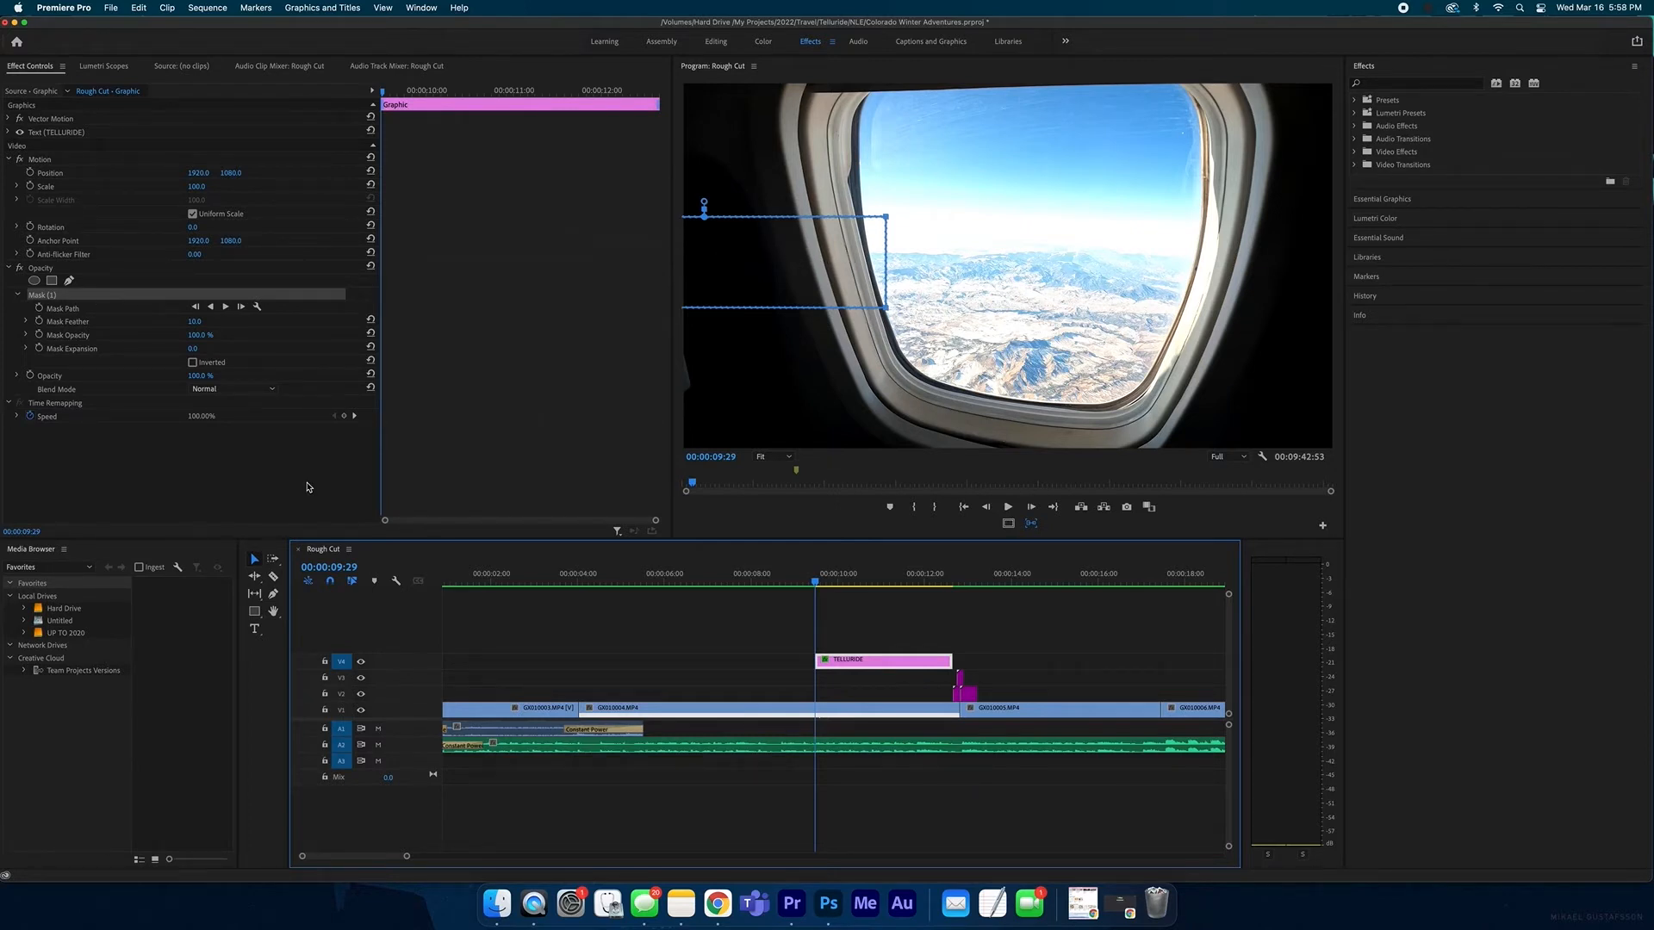
click(40, 310)
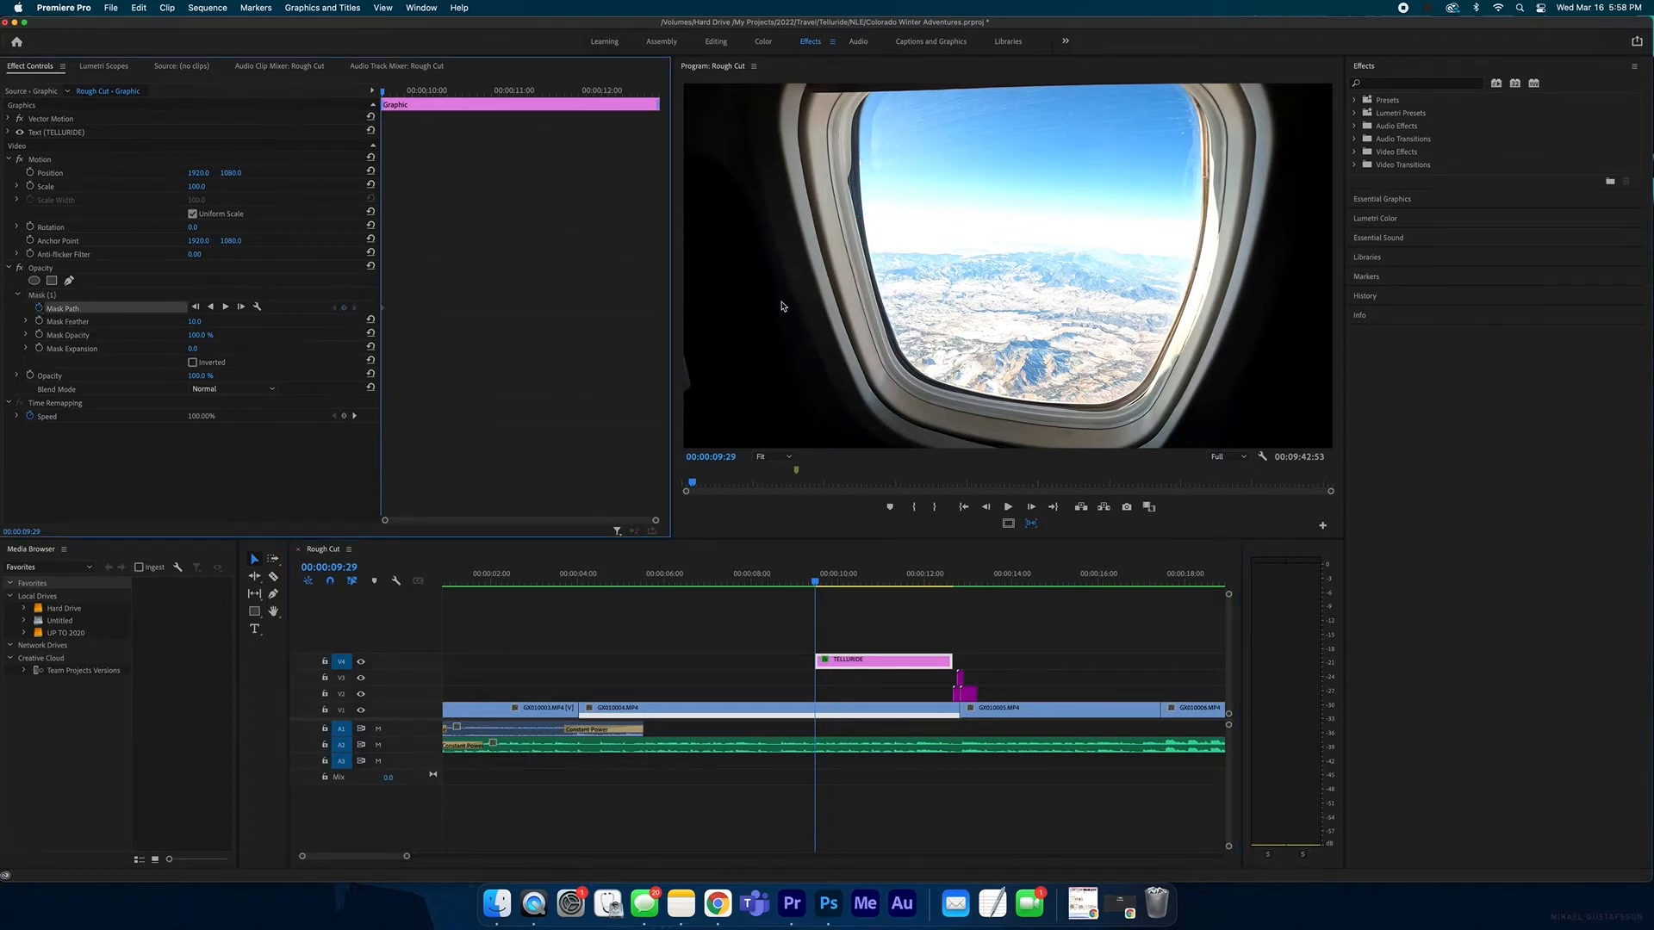
click(384, 316)
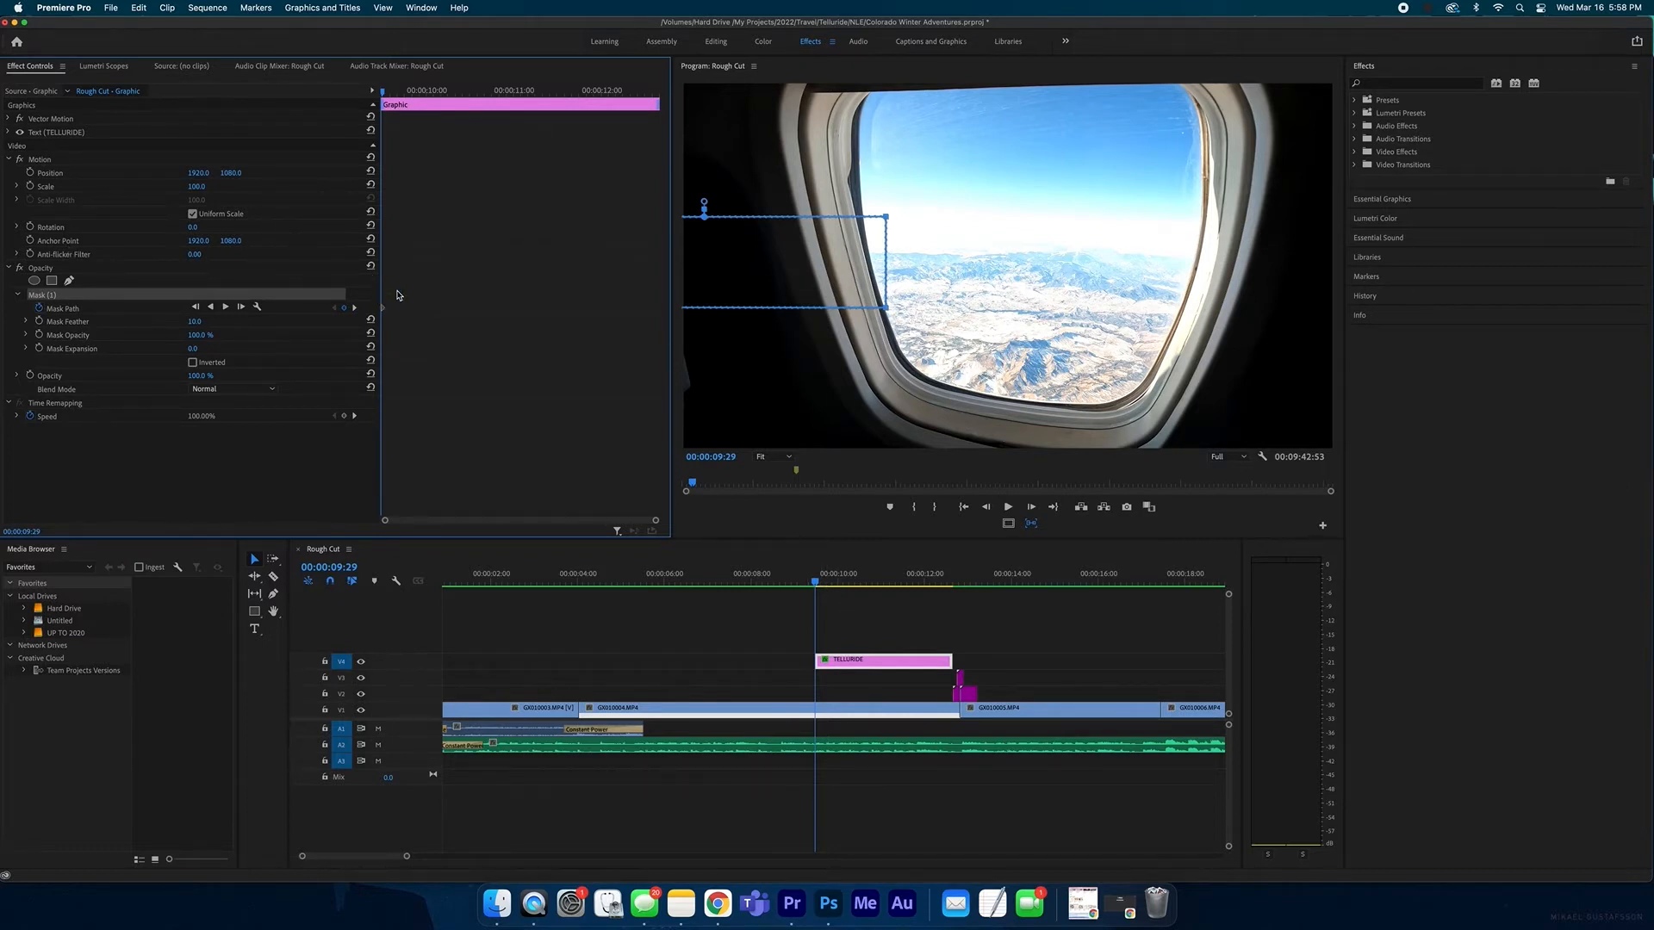
- At 00:00:09:34, move the mask back over the whole TELLURIDE word to set a second Mask Path keyframe
key(space)
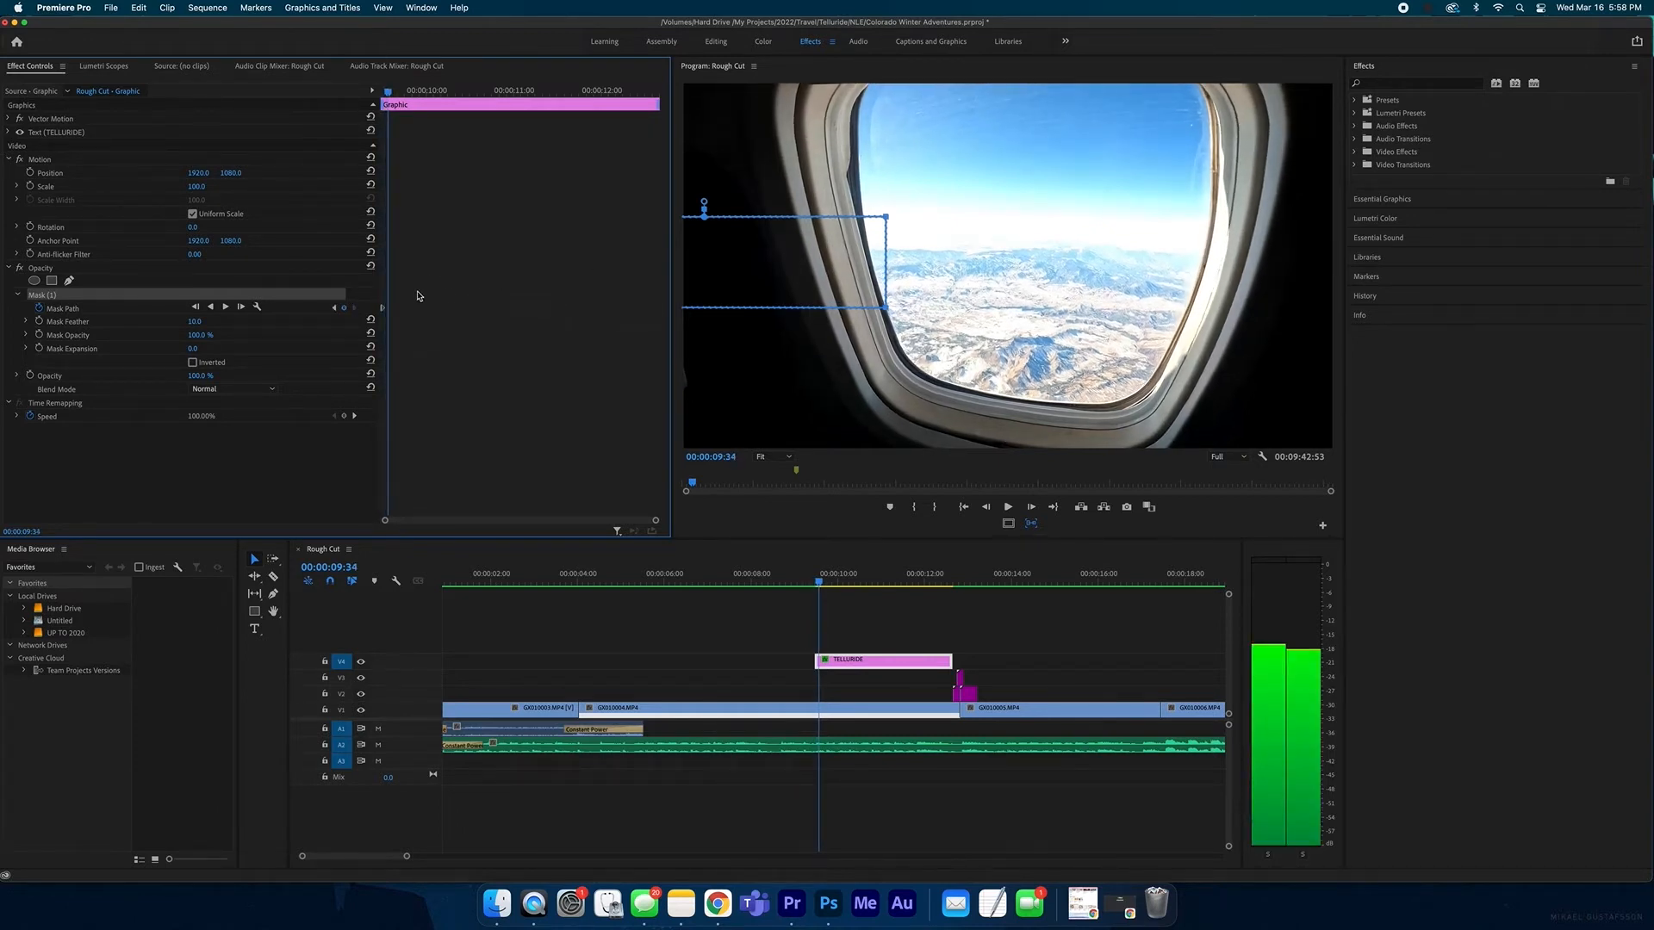
key(space)
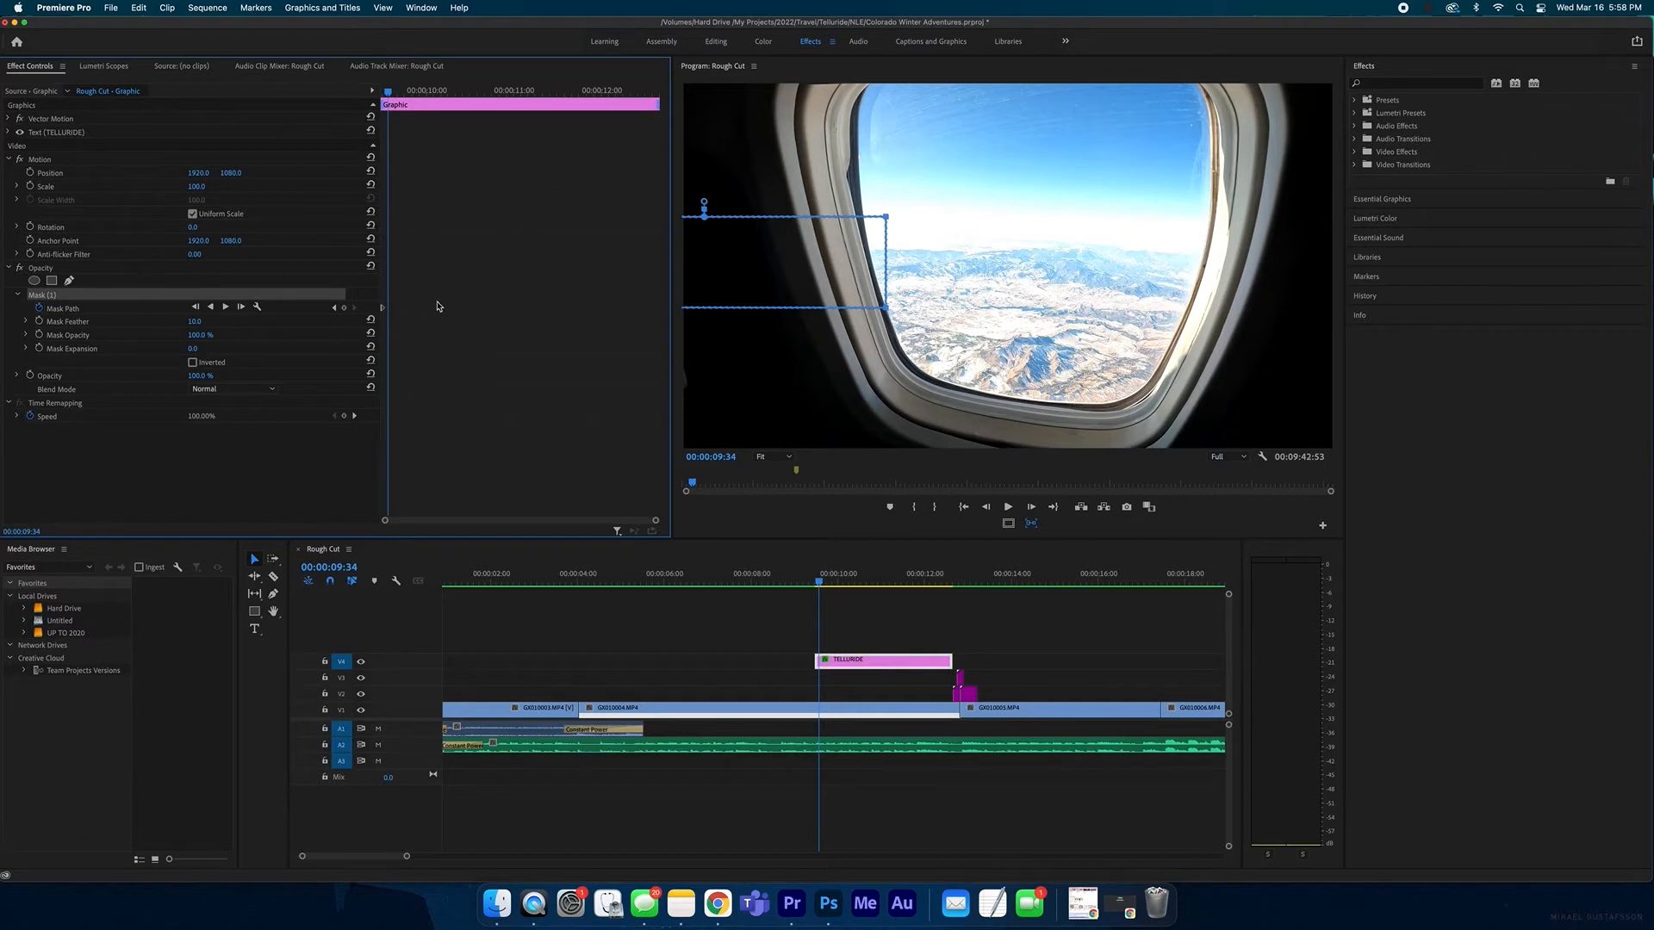
click(739, 262)
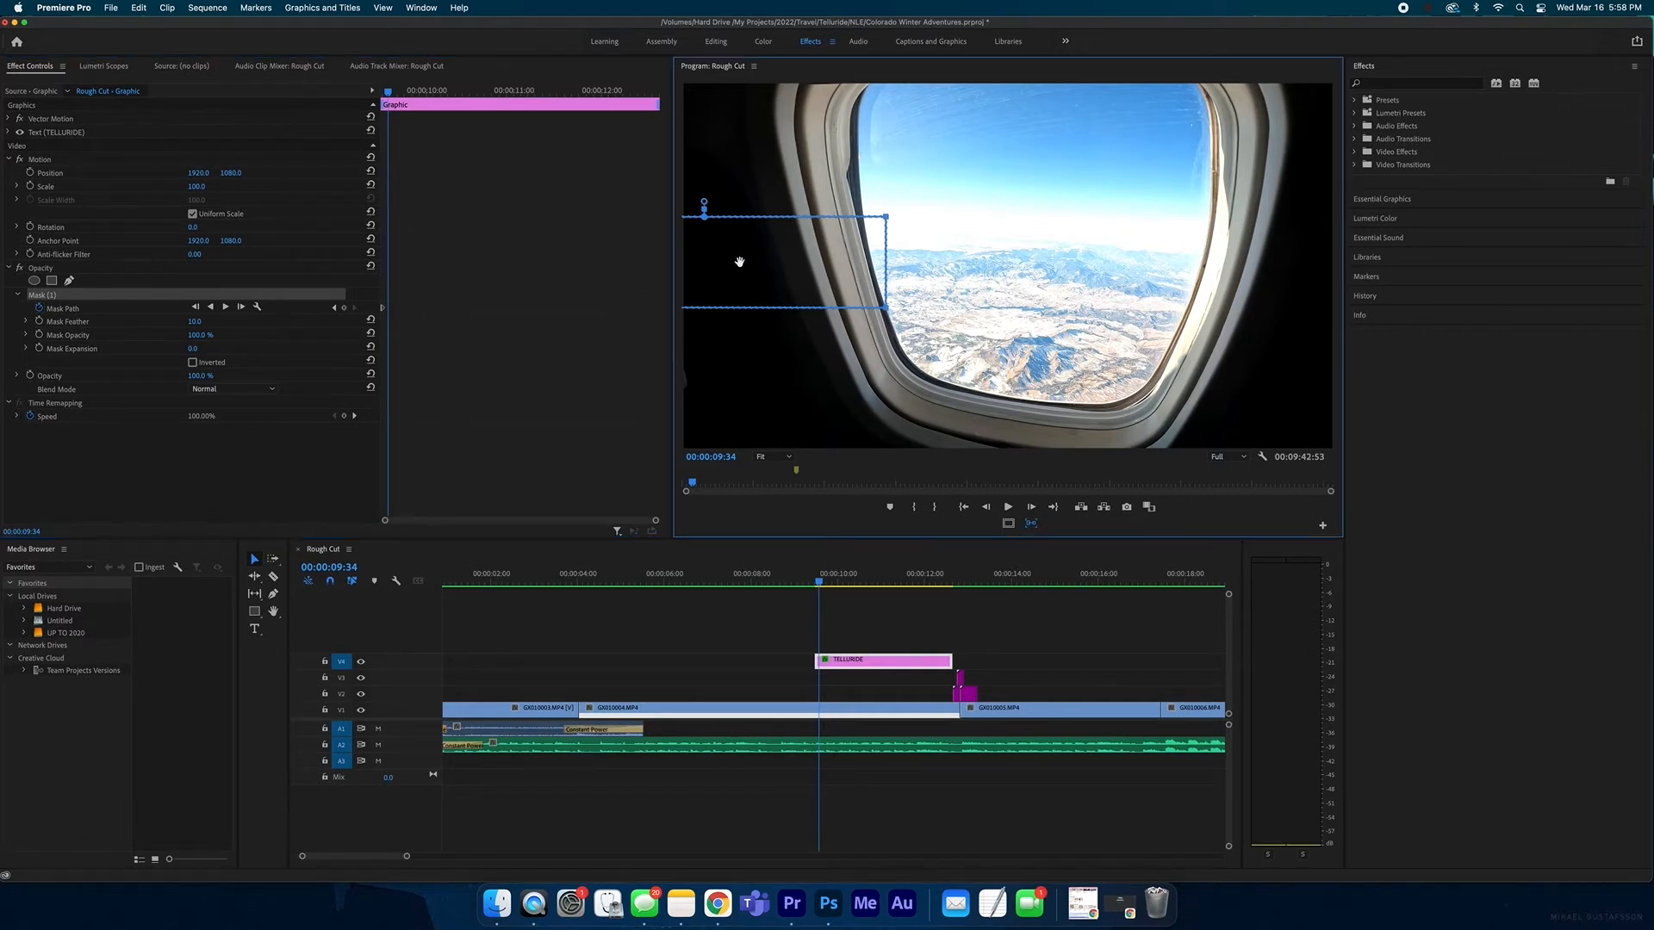
drag(743, 262, 1092, 274)
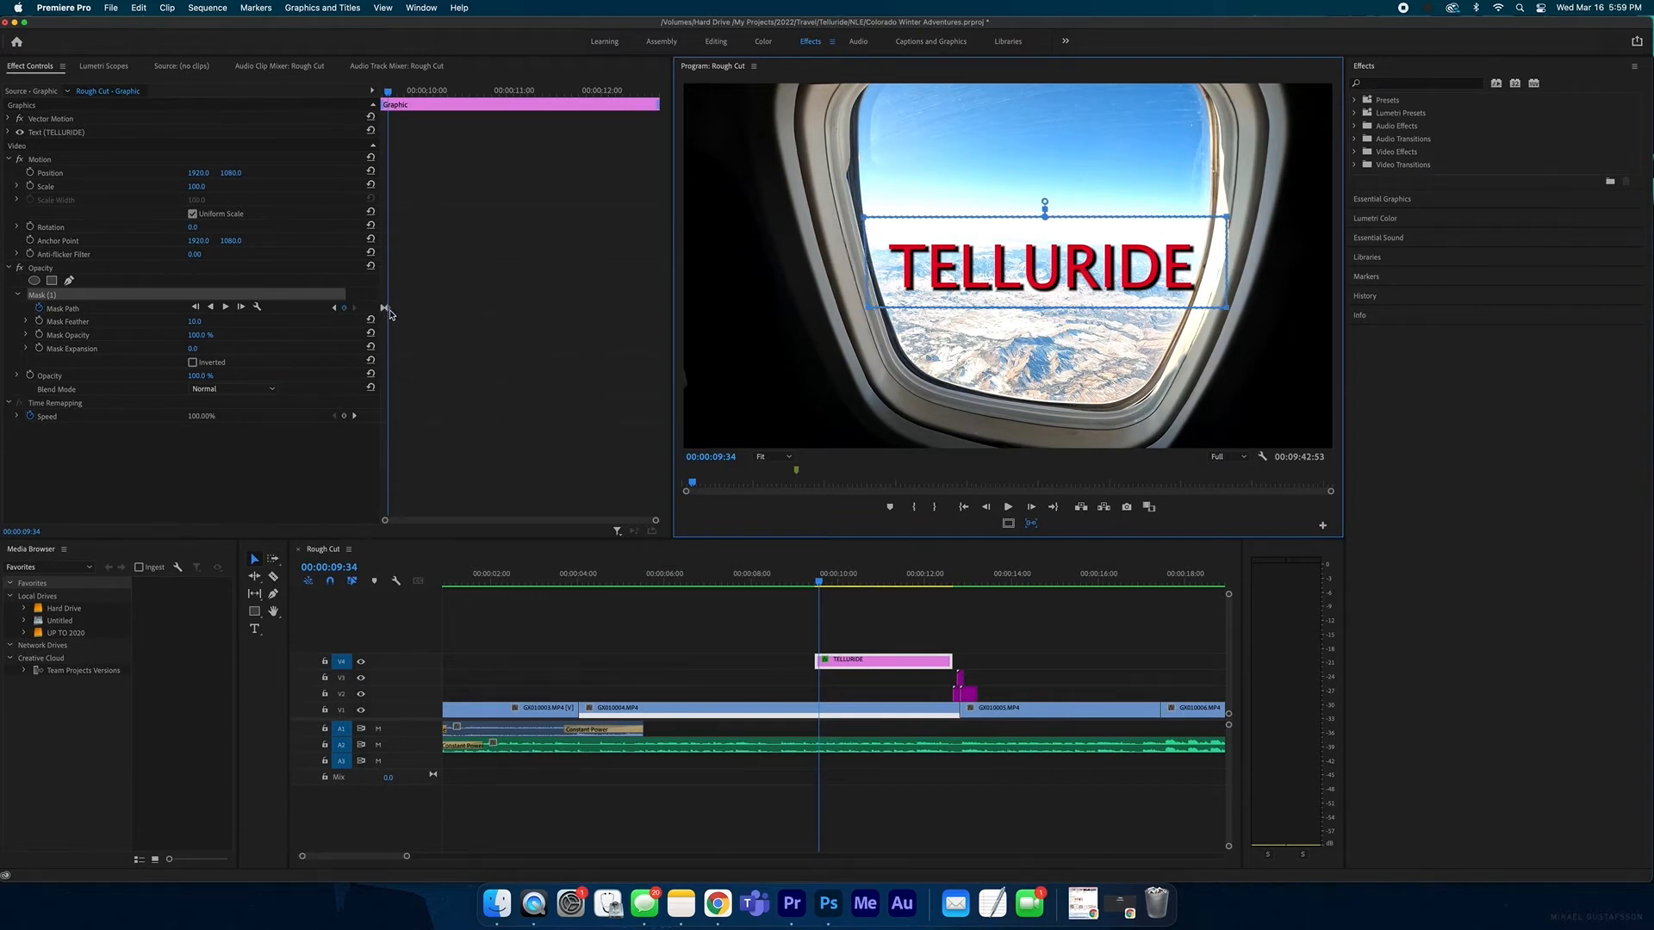
- Play back the beginning of the title clip to check the mask reveal's speed
click(925, 606)
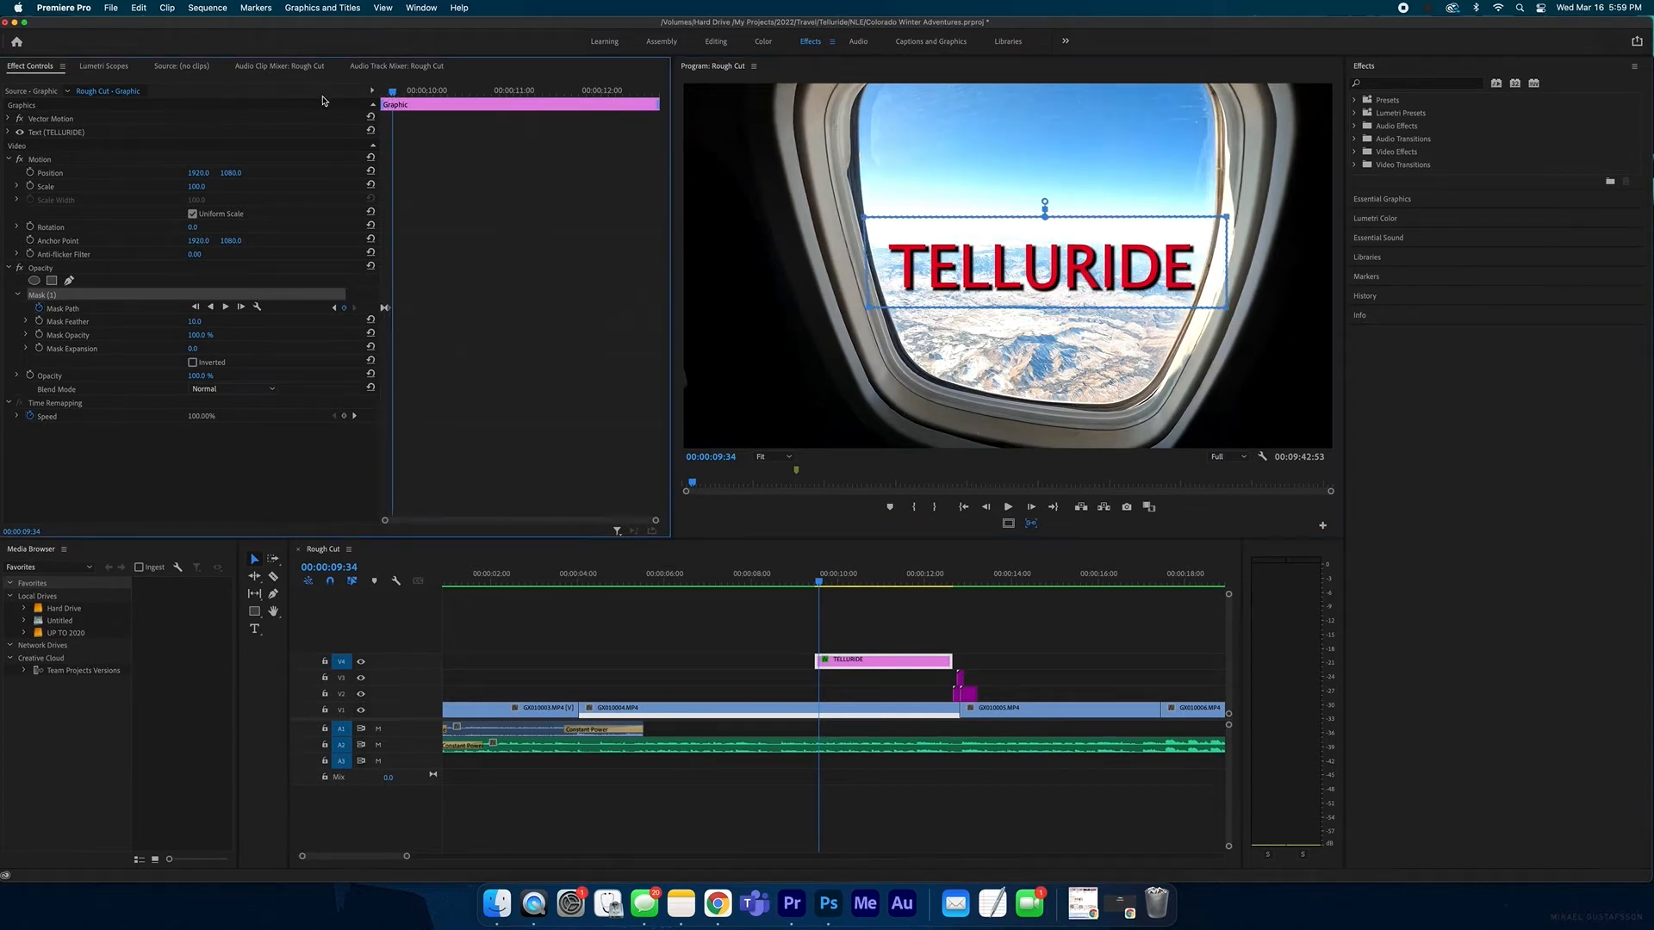
key(space)
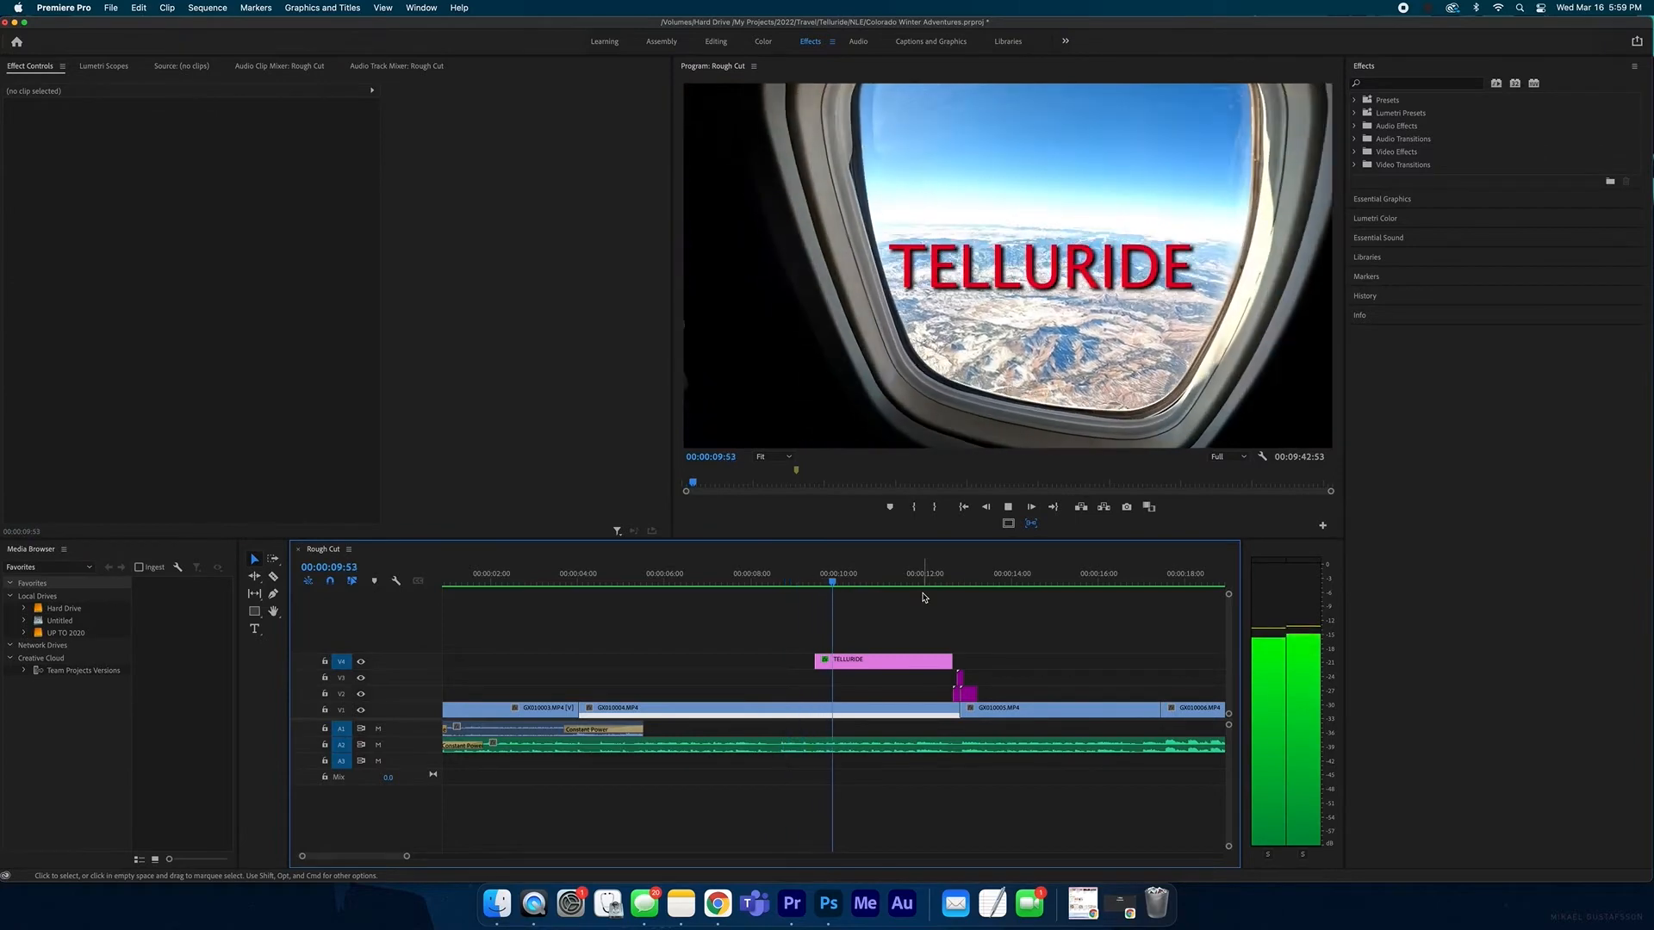
key(space)
- Slow the text reveal by shifting the second Mask Path keyframe to 00:00:09:43
drag(851, 583, 812, 584)
click(382, 307)
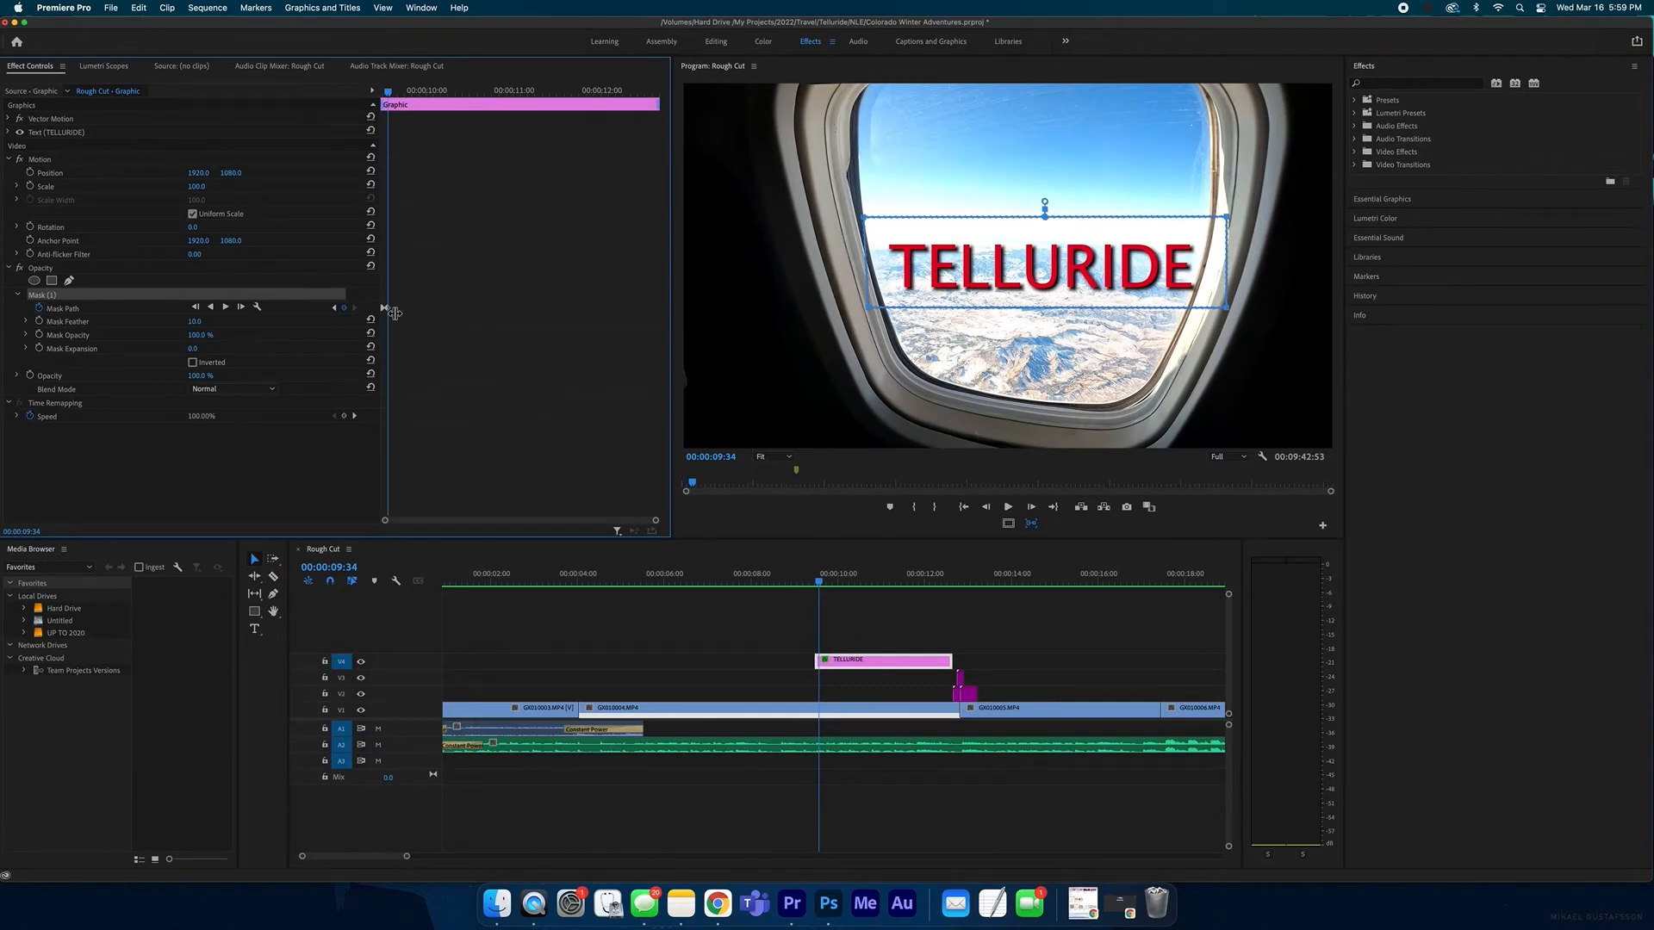
key(Right)
key(Right)
key(Right)
key(Right)
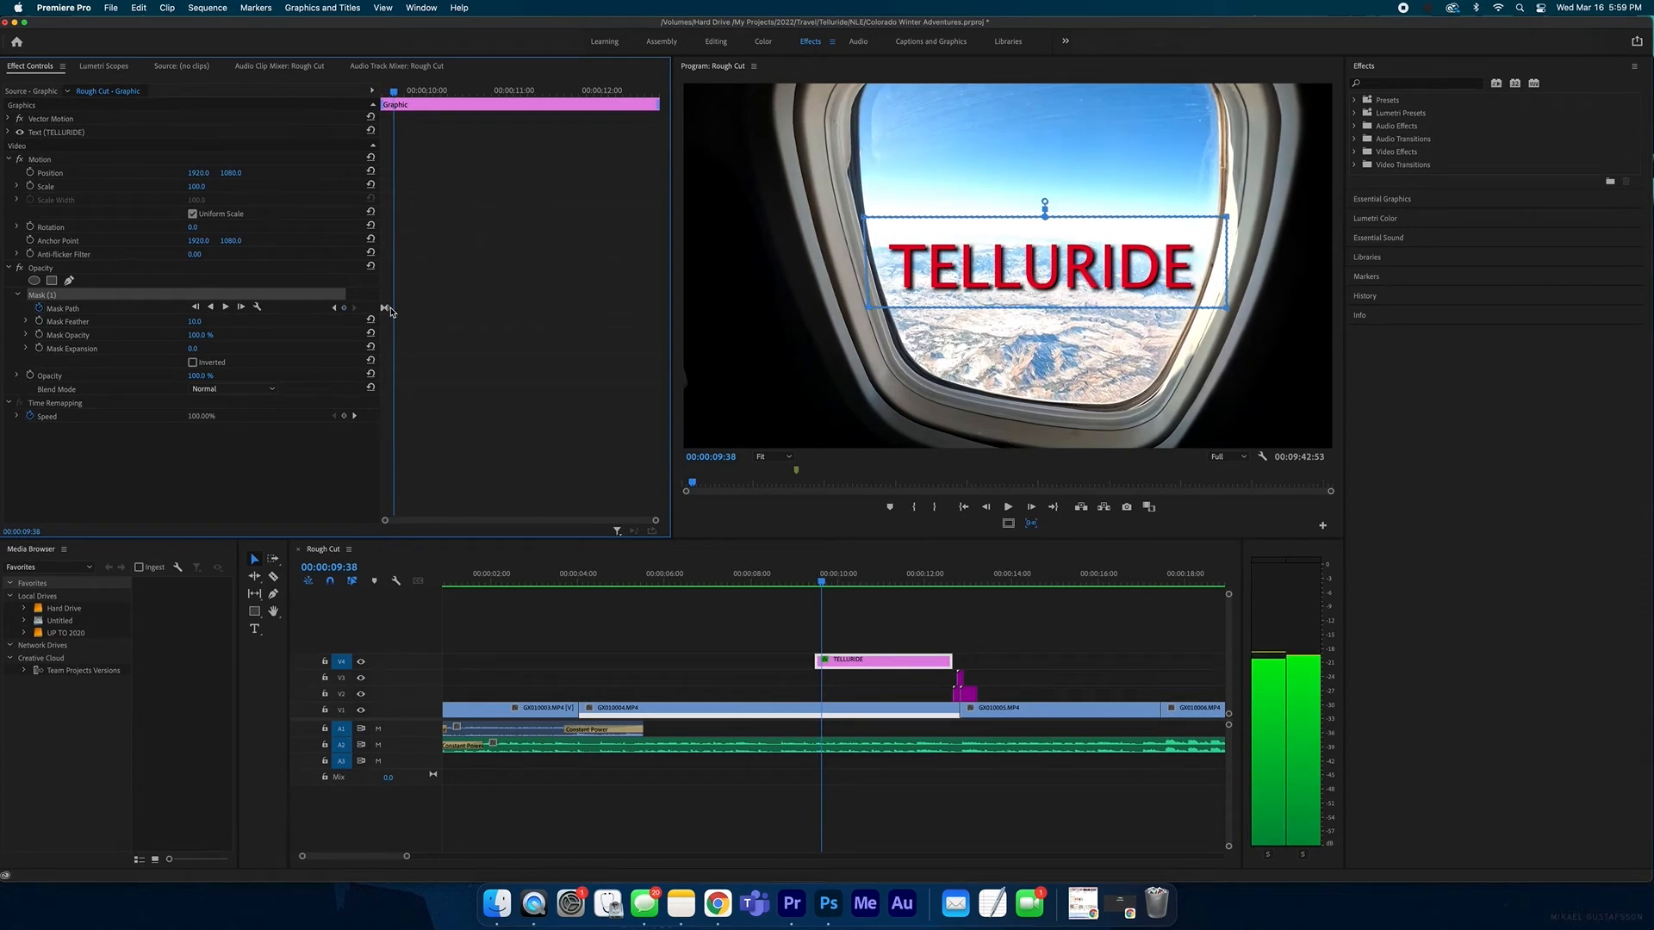
key(Right)
key(Right)
key(Right)
key(Right)
key(Right)
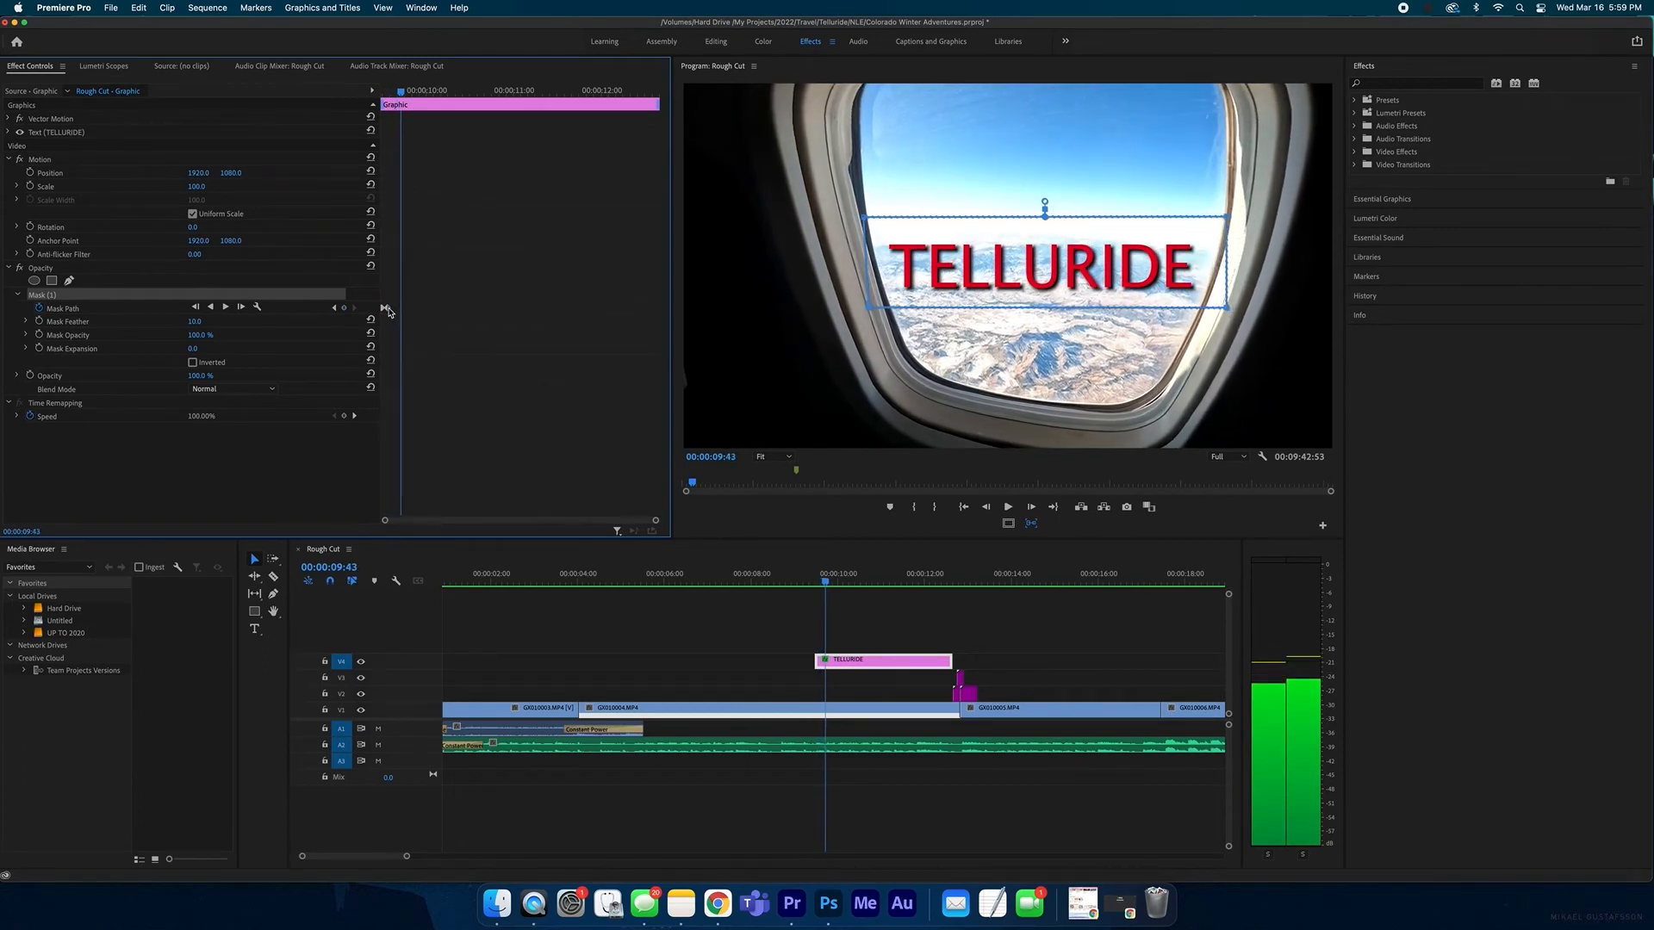
- Scrub and play through the slower title reveal to review its timing
click(839, 583)
mouse_move(822, 583)
mouse_down()
mouse_move(841, 586)
mouse_move(822, 592)
mouse_up()
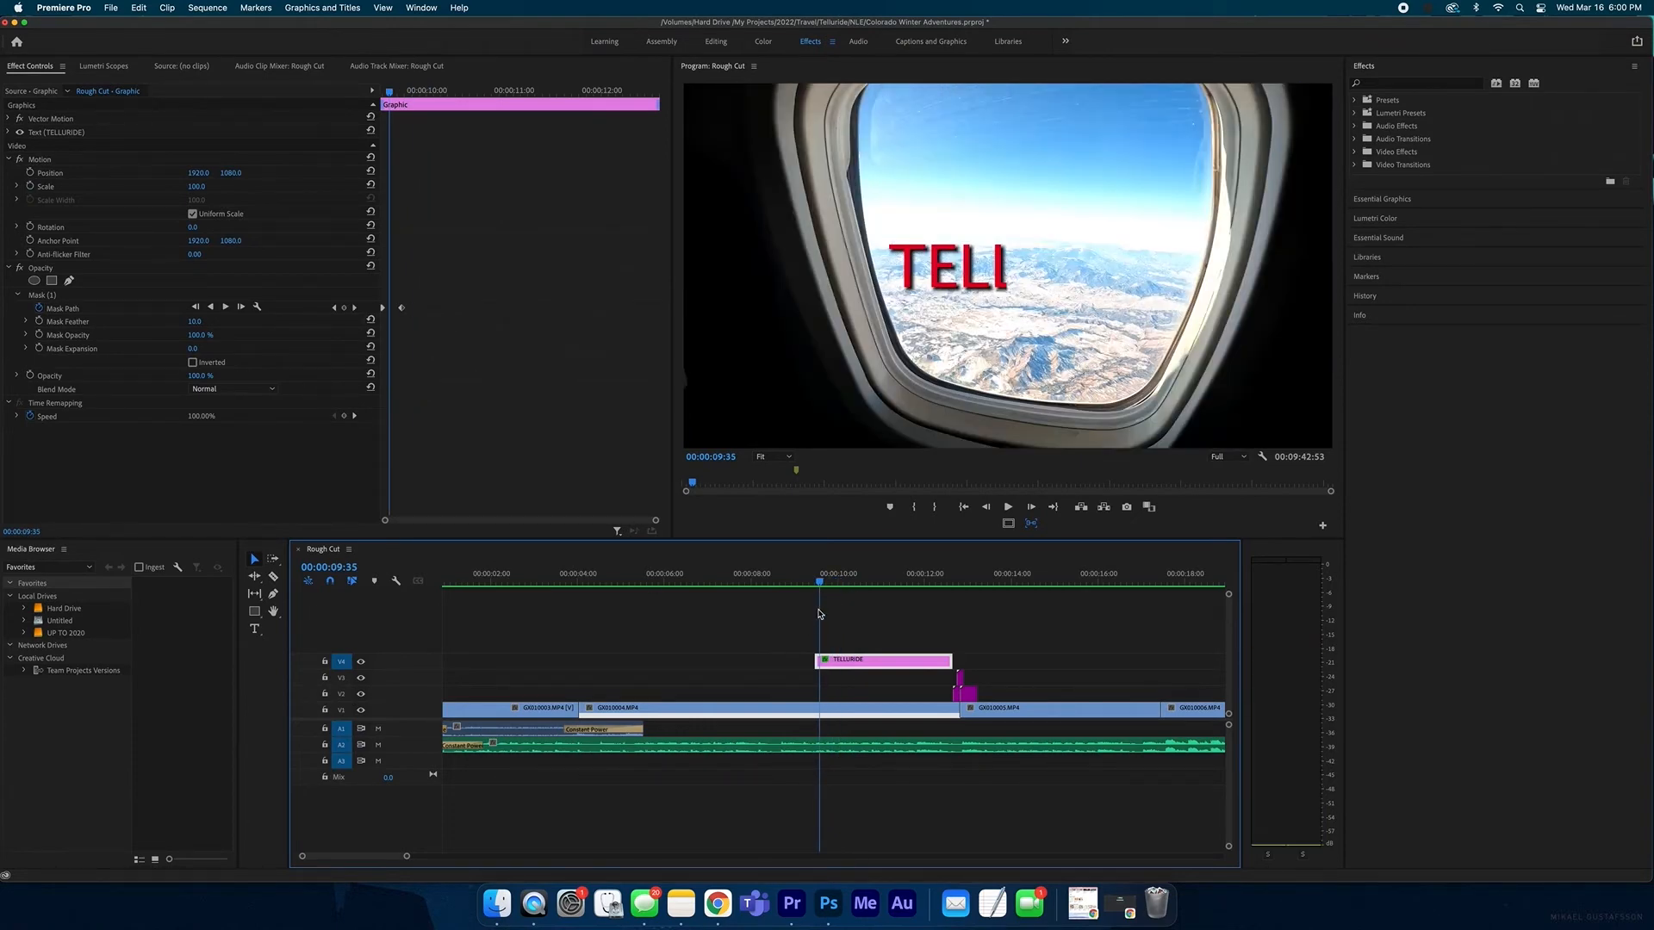
key(space)
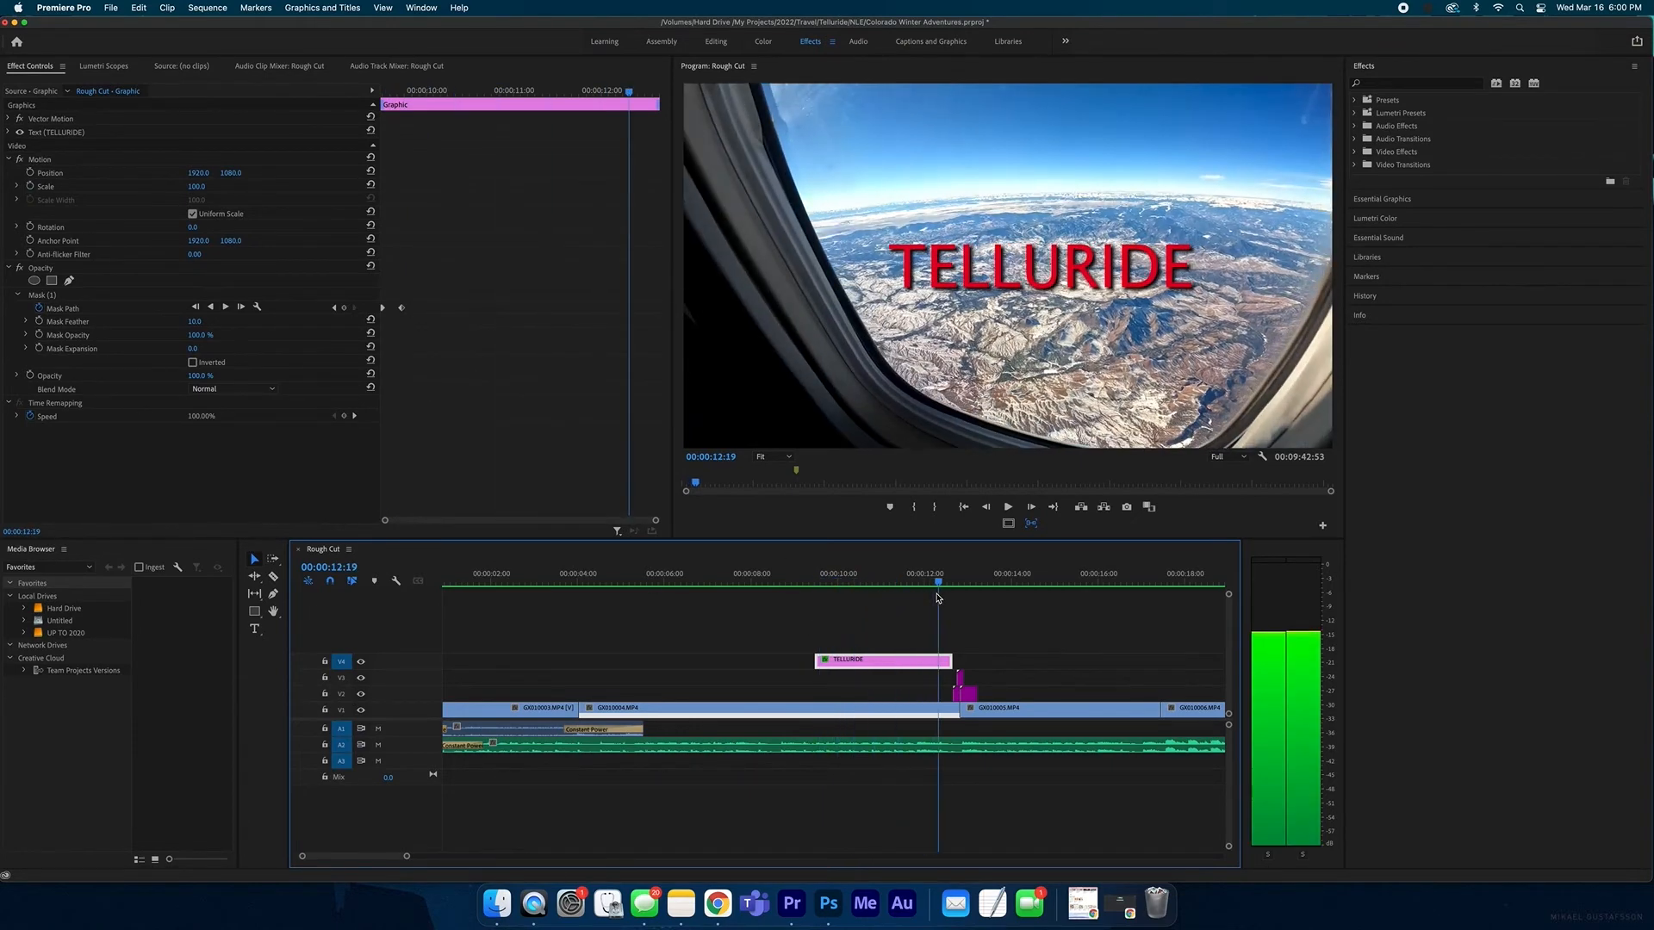
click(846, 579)
- Add a Mask Path keyframe at 00:00:12:25, 15 frames before the end of the title clip
scroll(870, 570, left, 1)
key(Down)
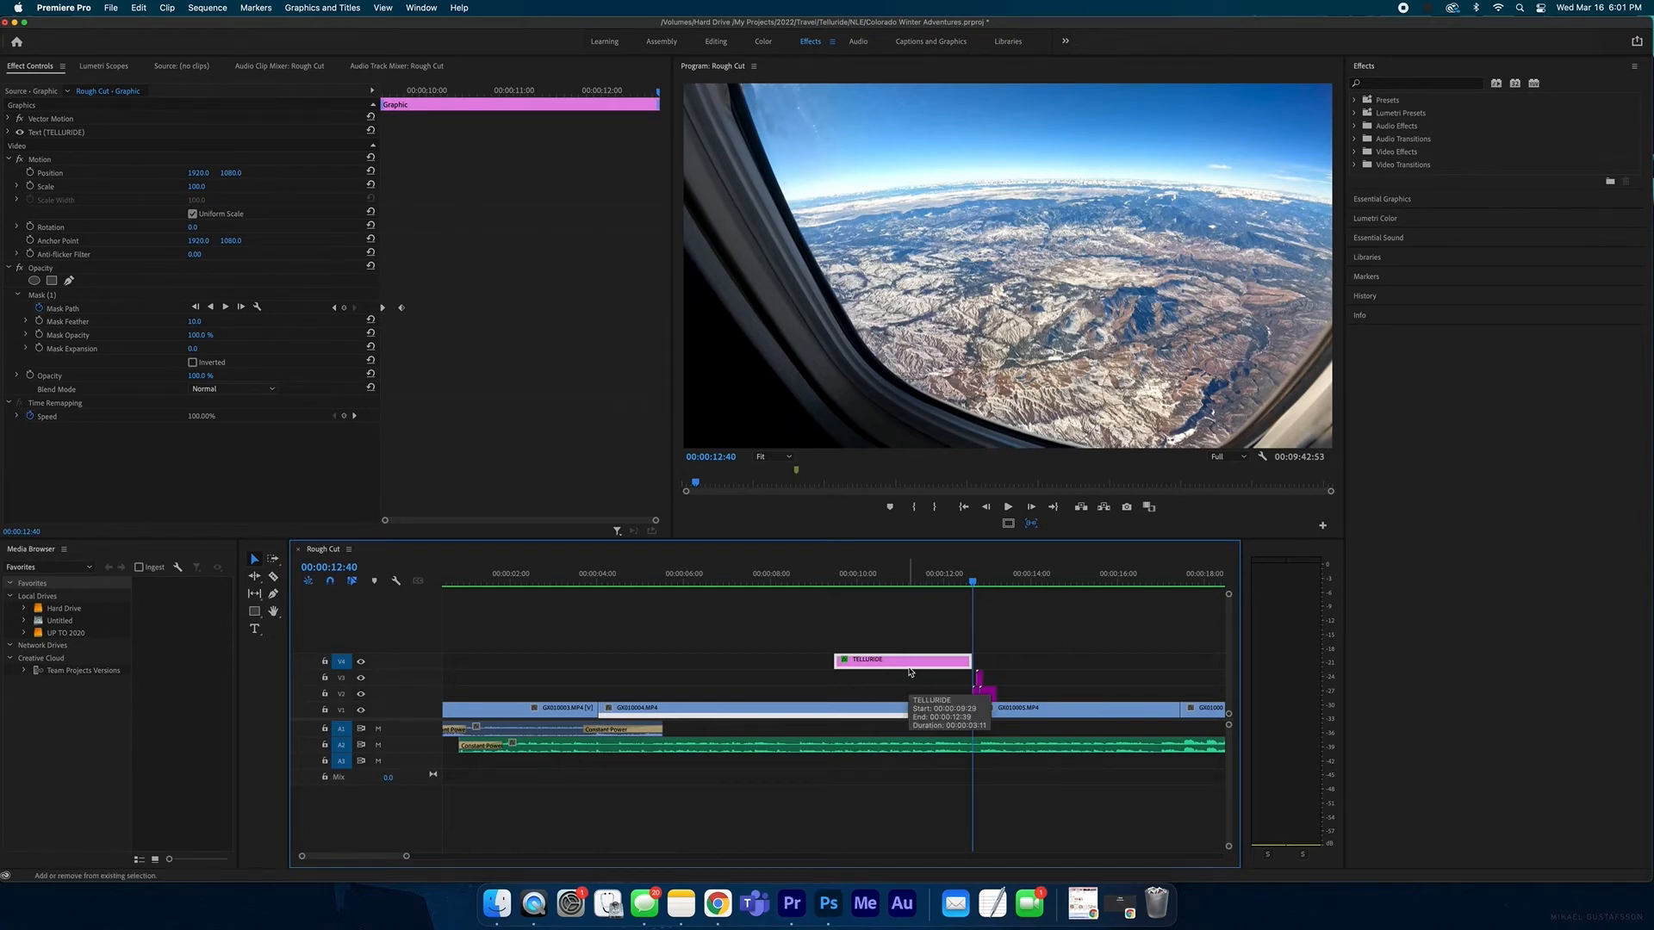
key(shift+Left)
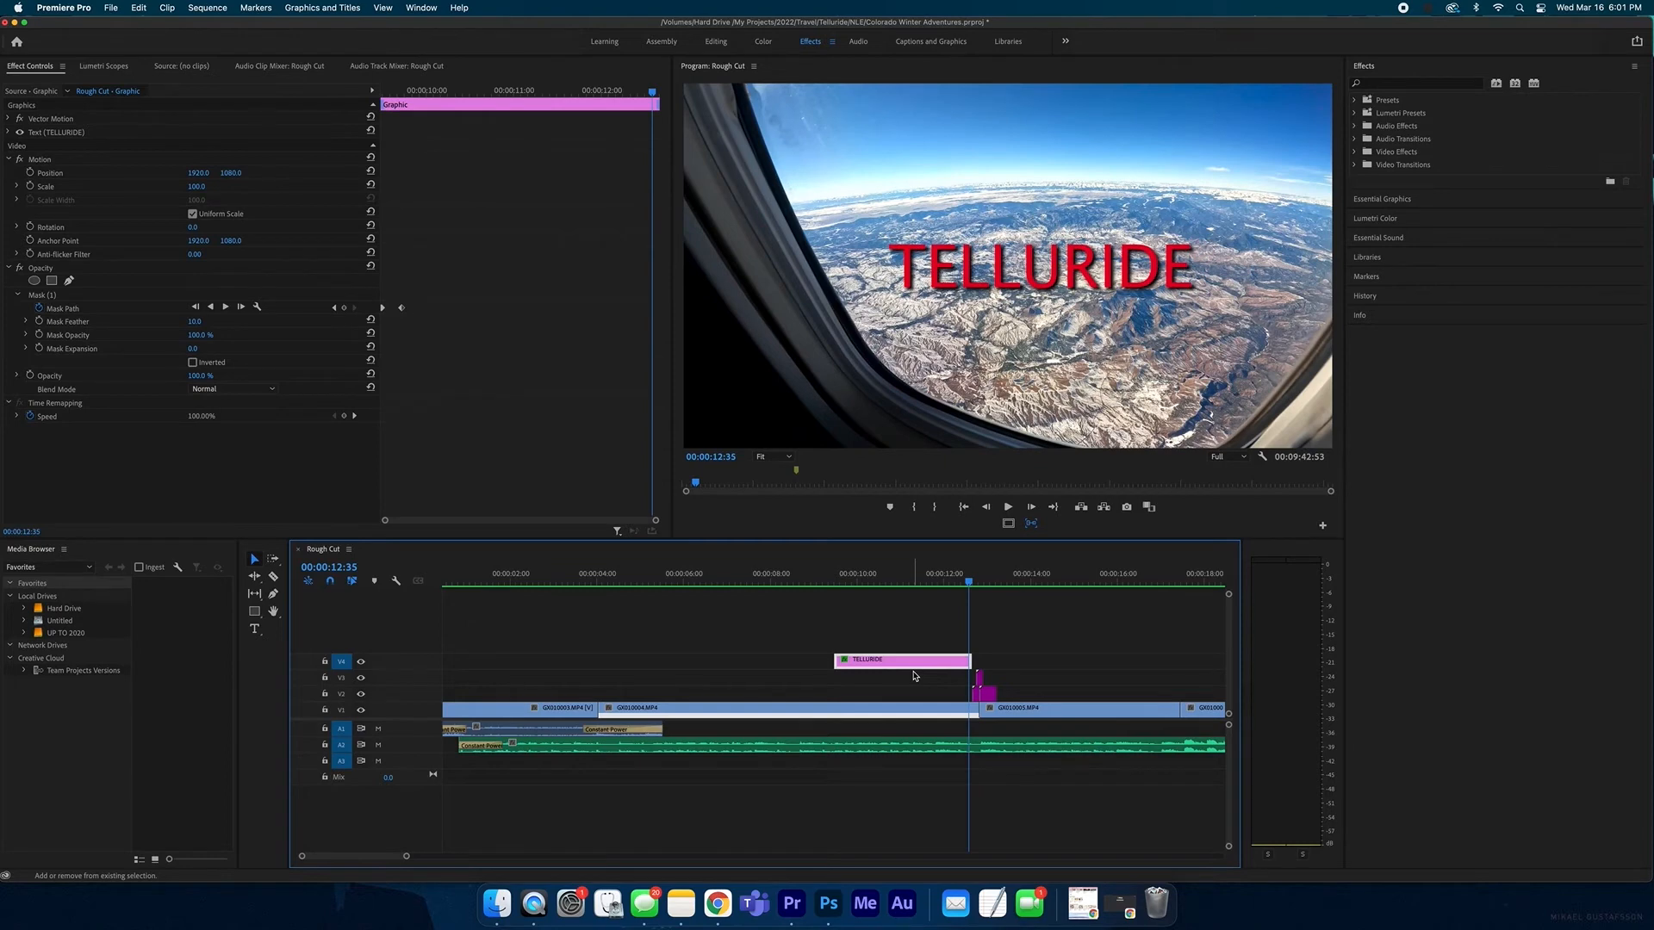
key(shift+Left)
key(shift+Left)
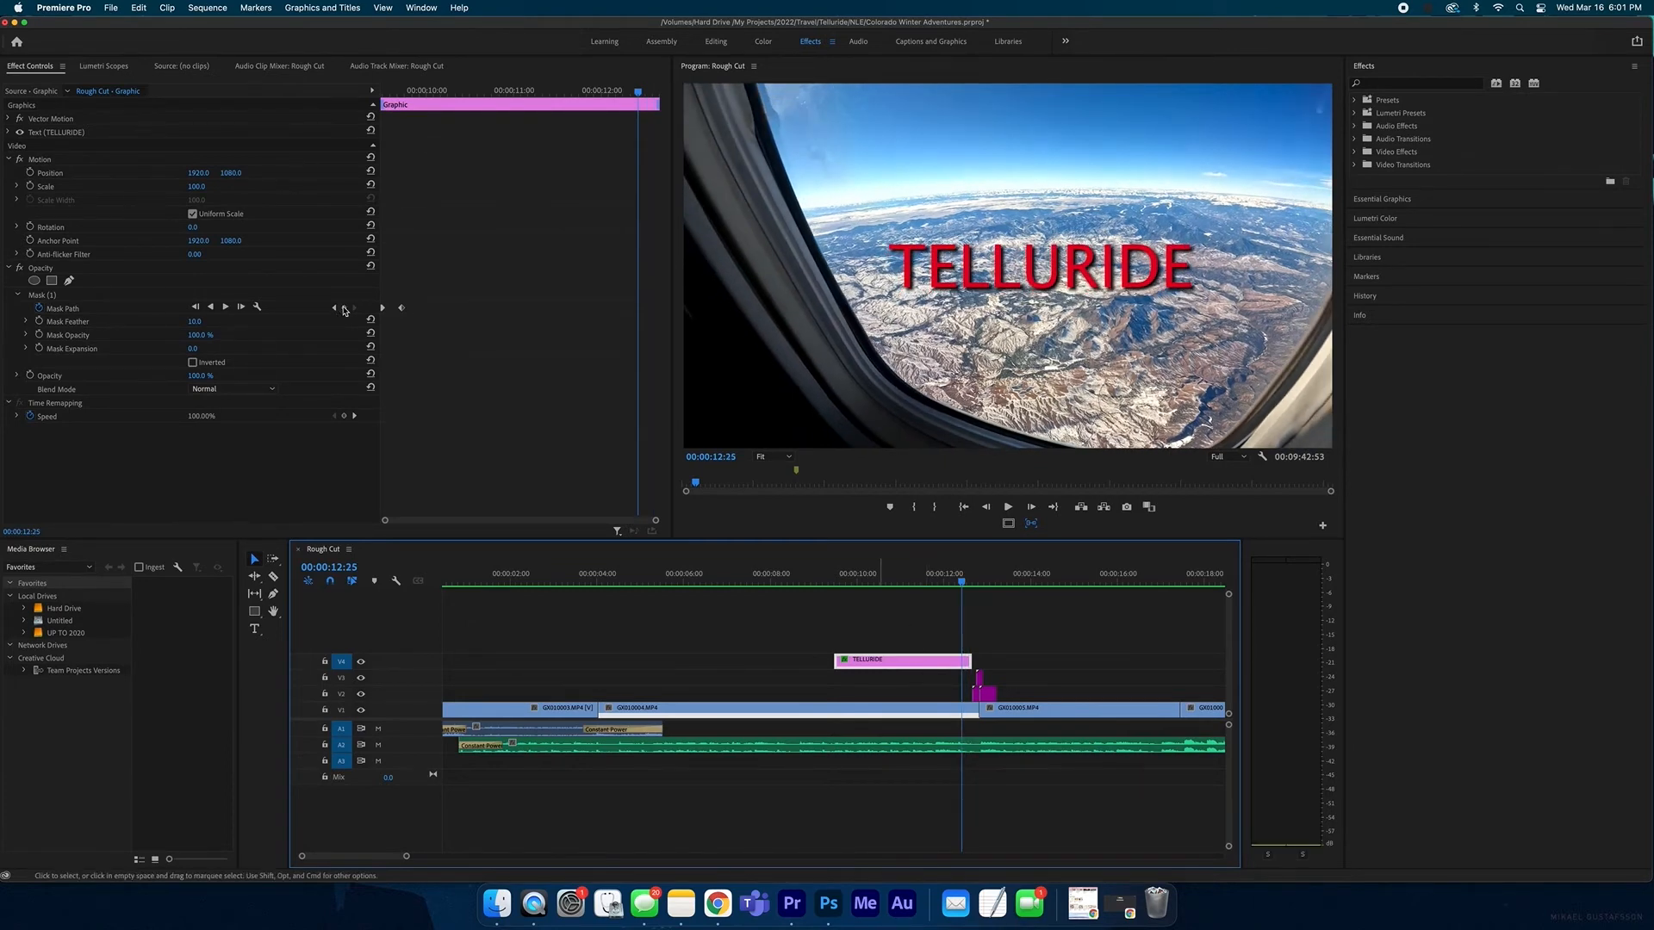
click(343, 309)
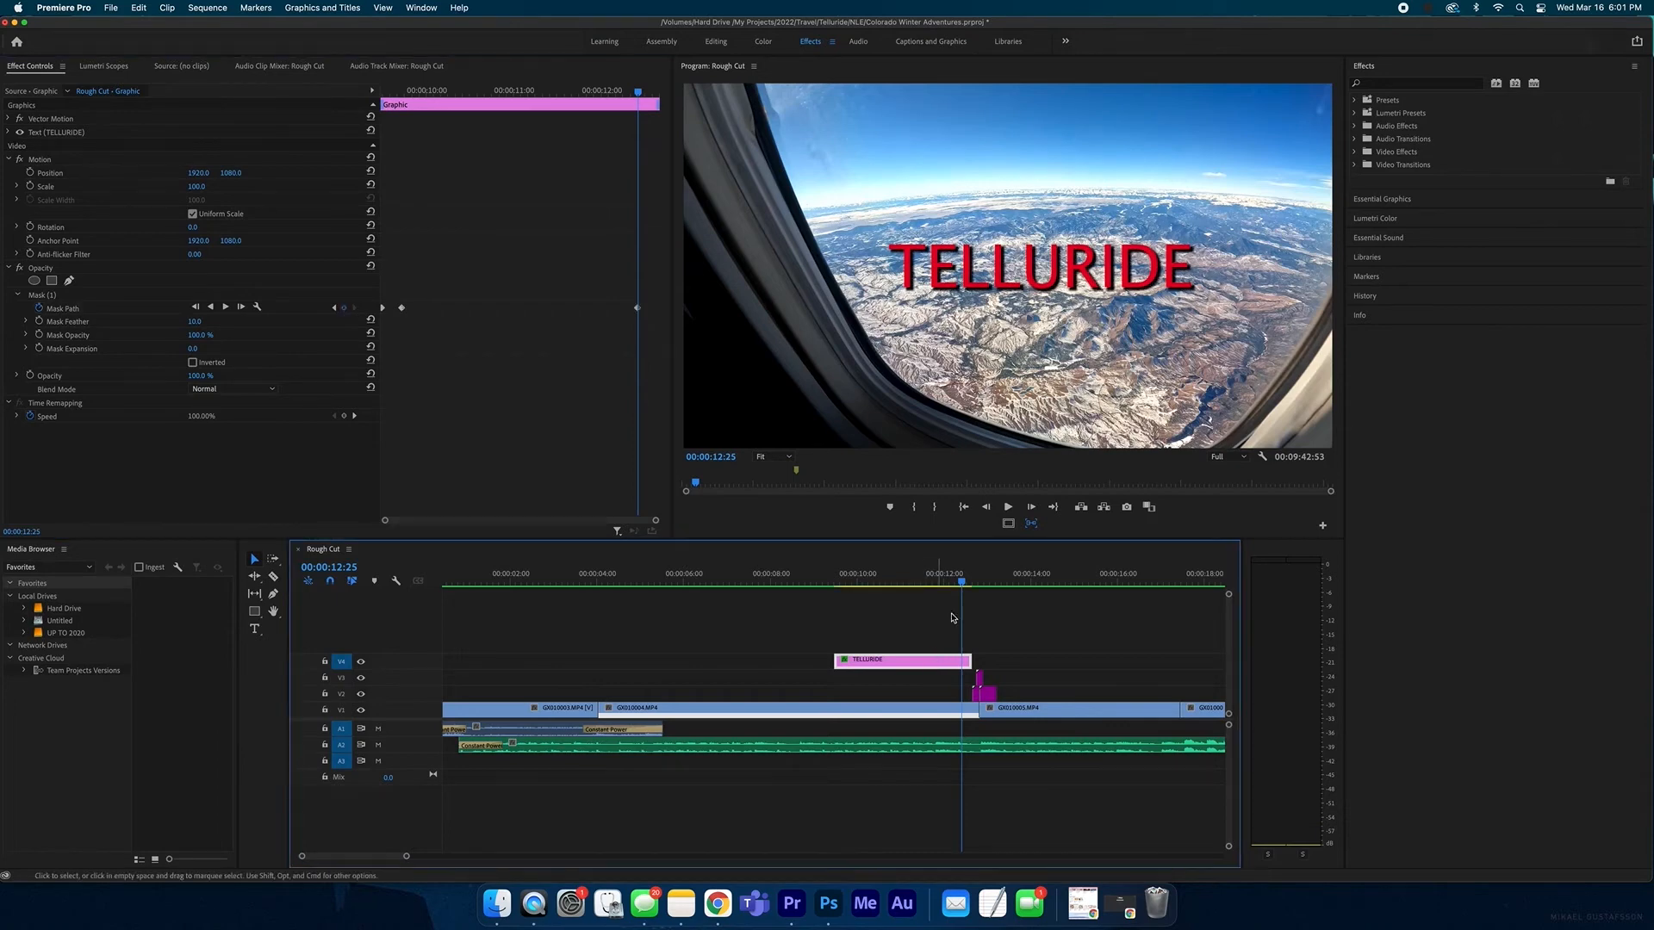
- On the title clip's last frame, 00:00:12:39, shift the opacity mask rightward off the TELLURIDE text to wipe it away
key(shift+Right)
key(shift+Right)
key(shift+Right)
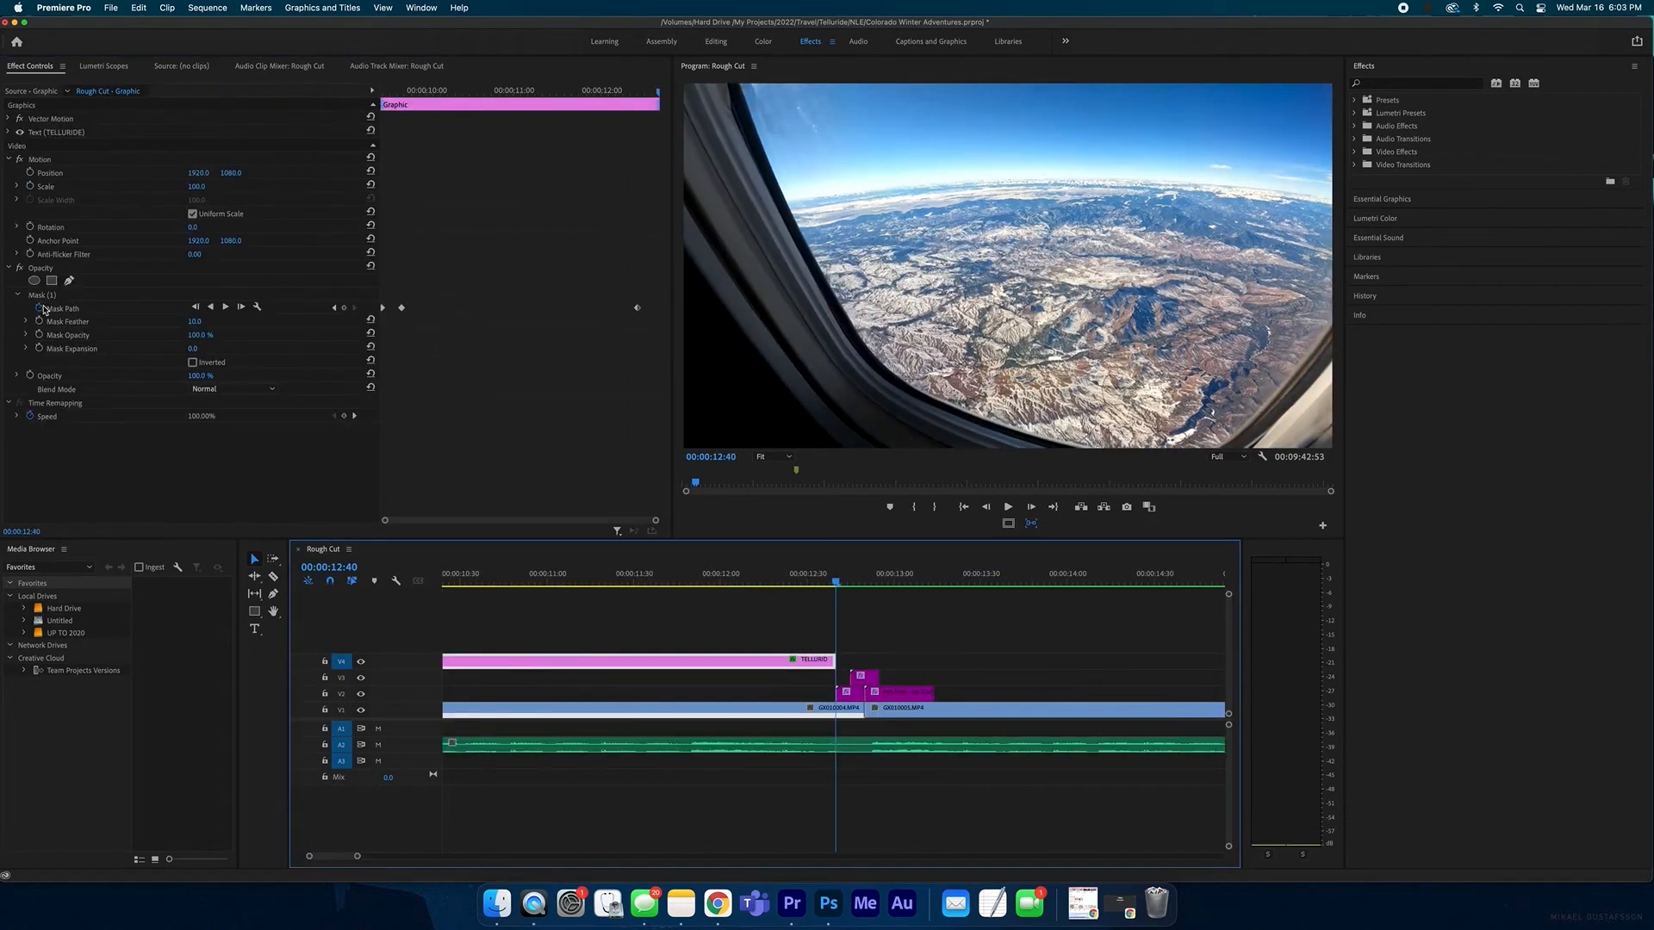
click(38, 297)
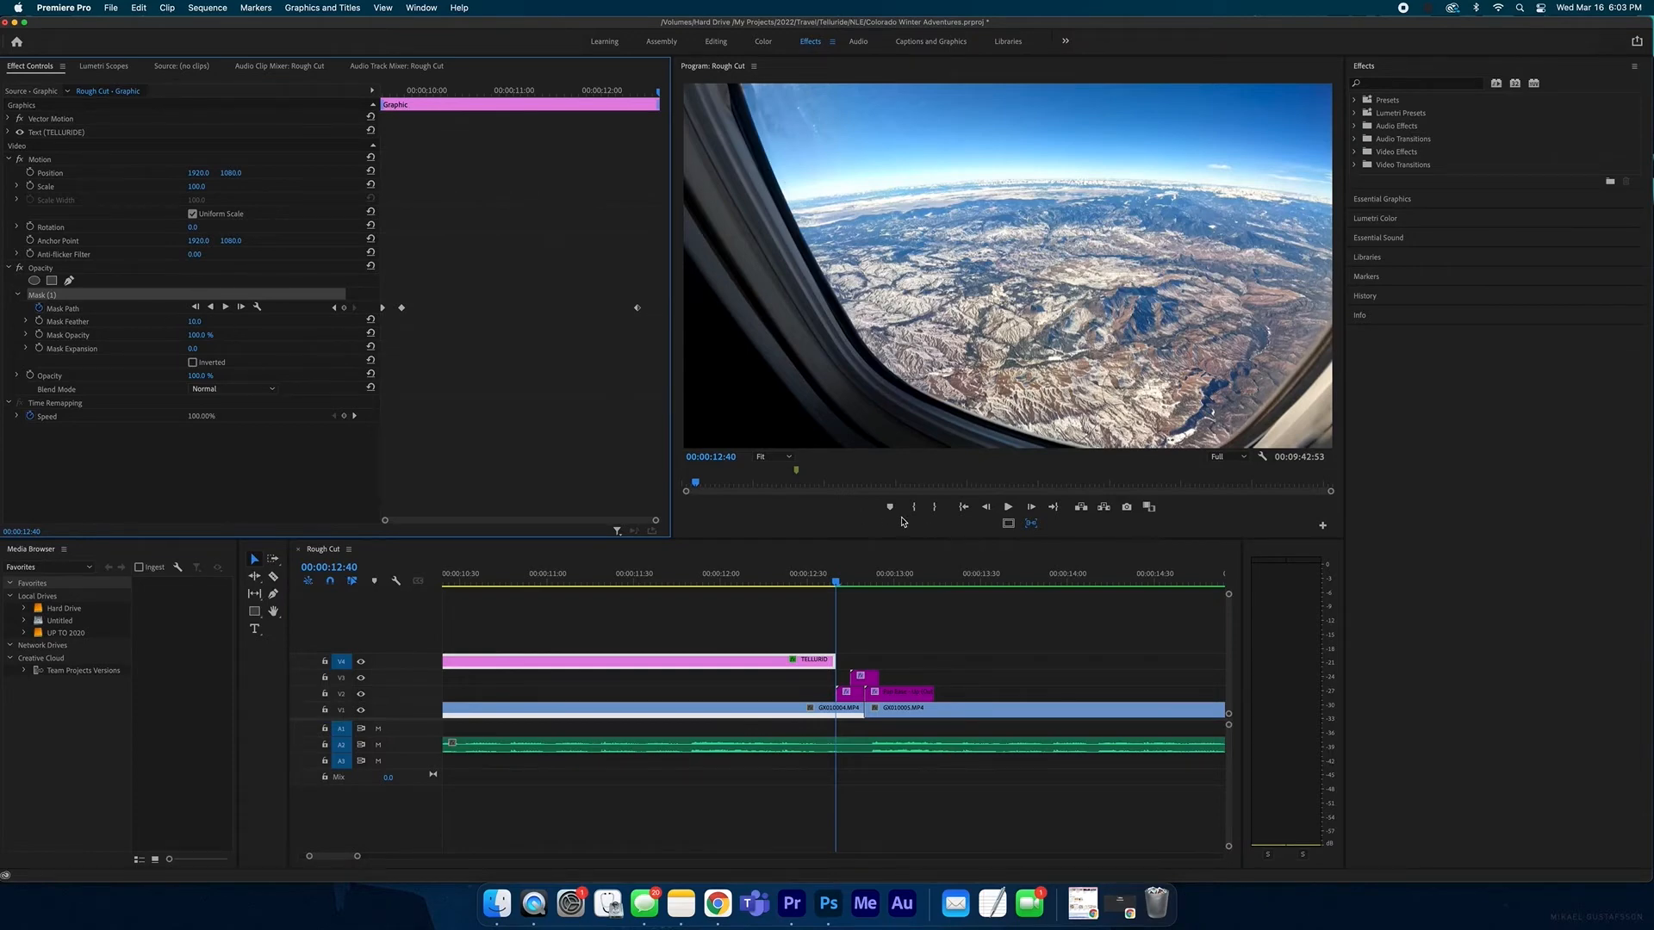
key(Left)
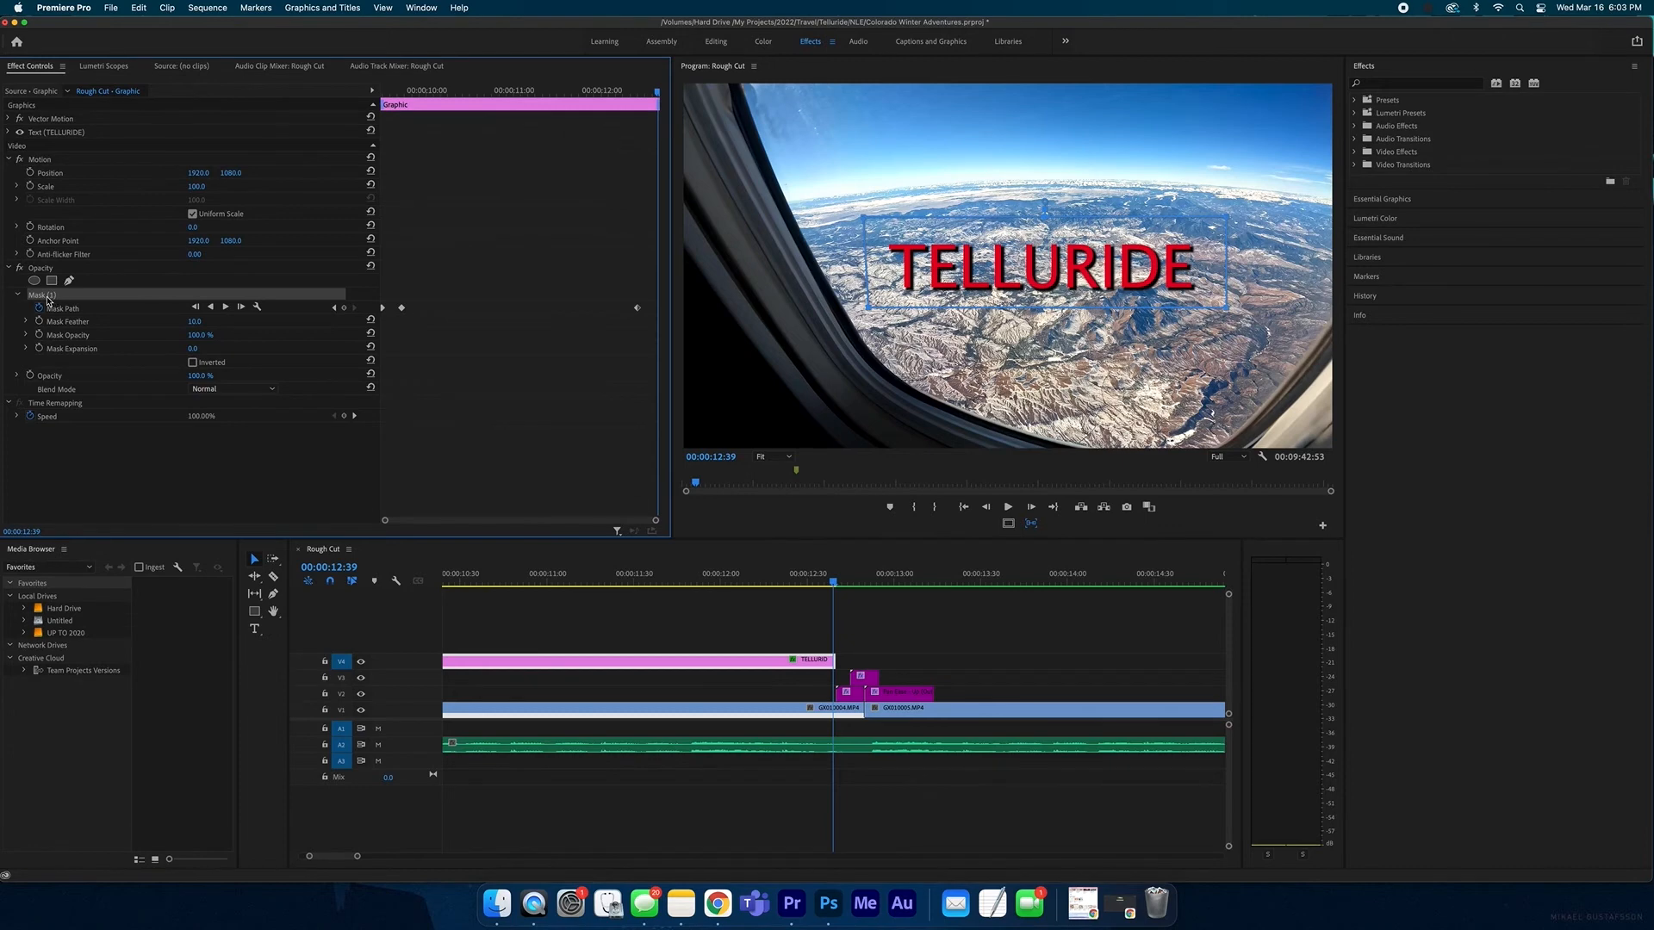
click(876, 232)
drag(877, 233, 1192, 268)
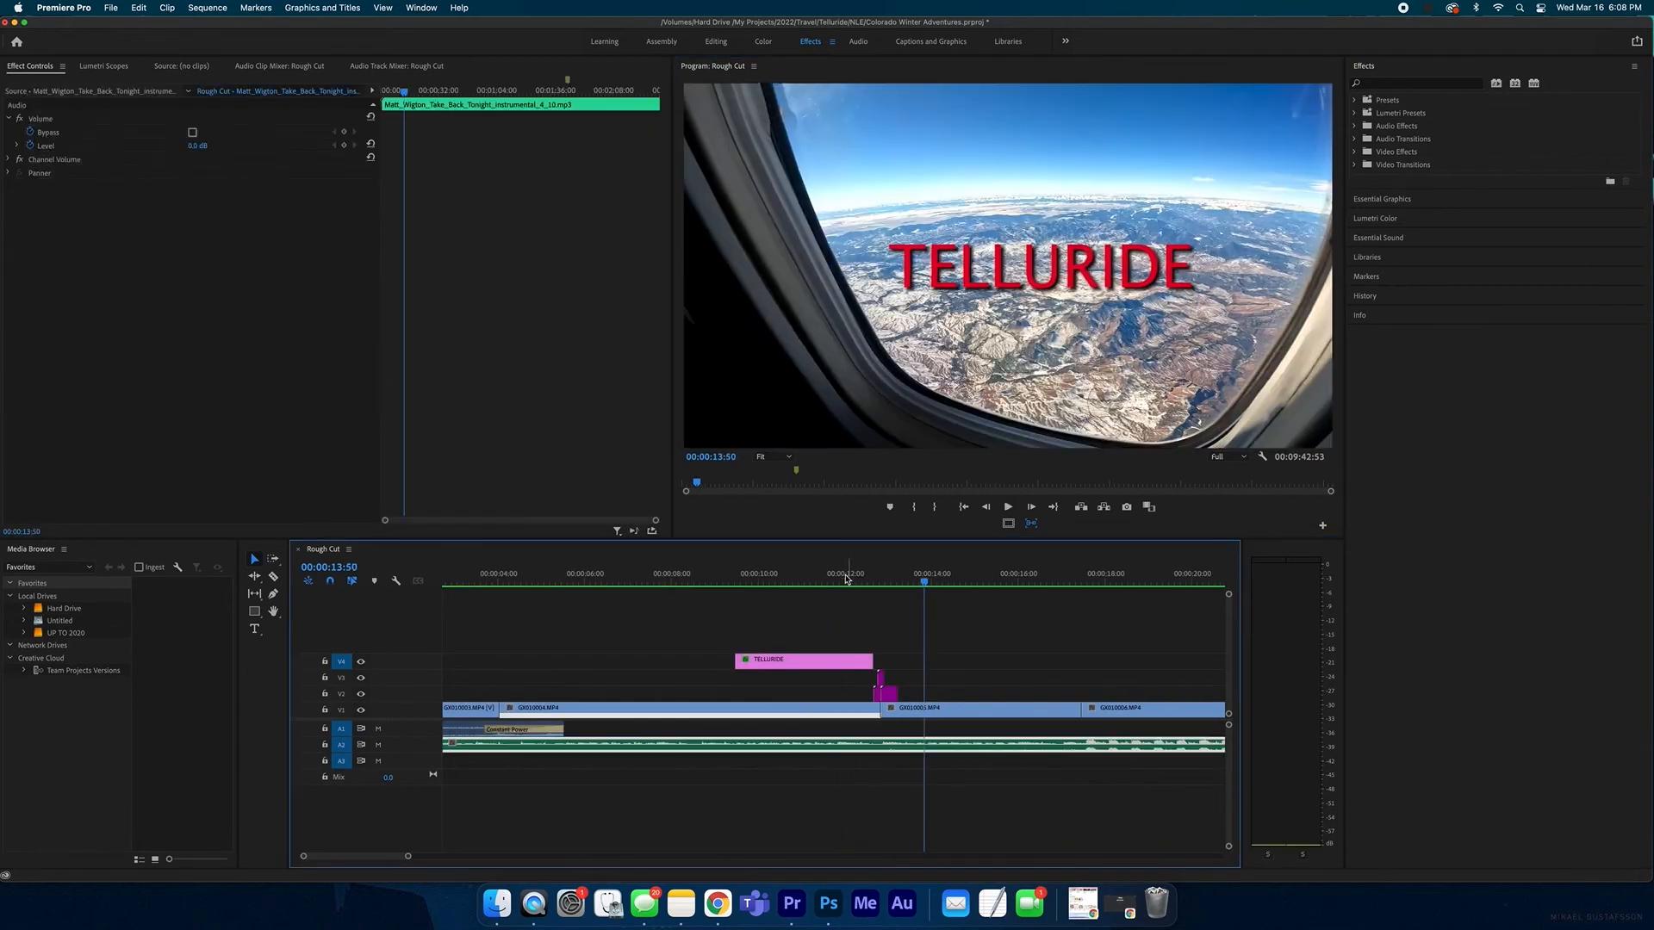
- Return to the middle of the title clip and step through its Mask Path keyframes to review the reveal and wipe positions
drag(923, 579, 790, 594)
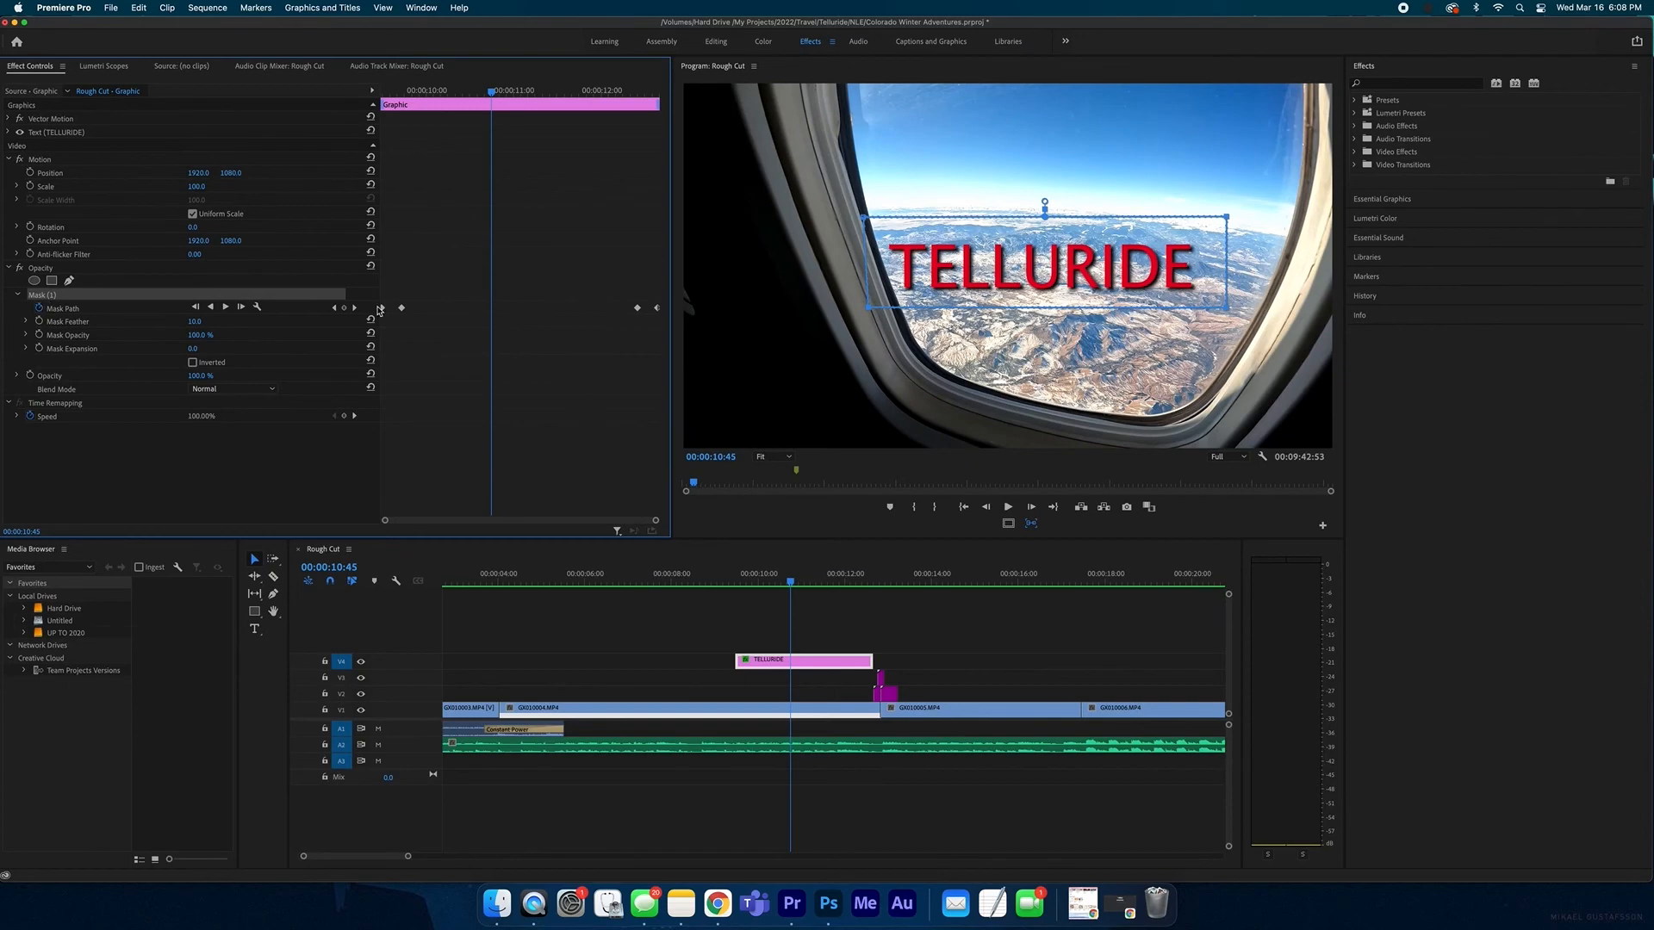
click(335, 309)
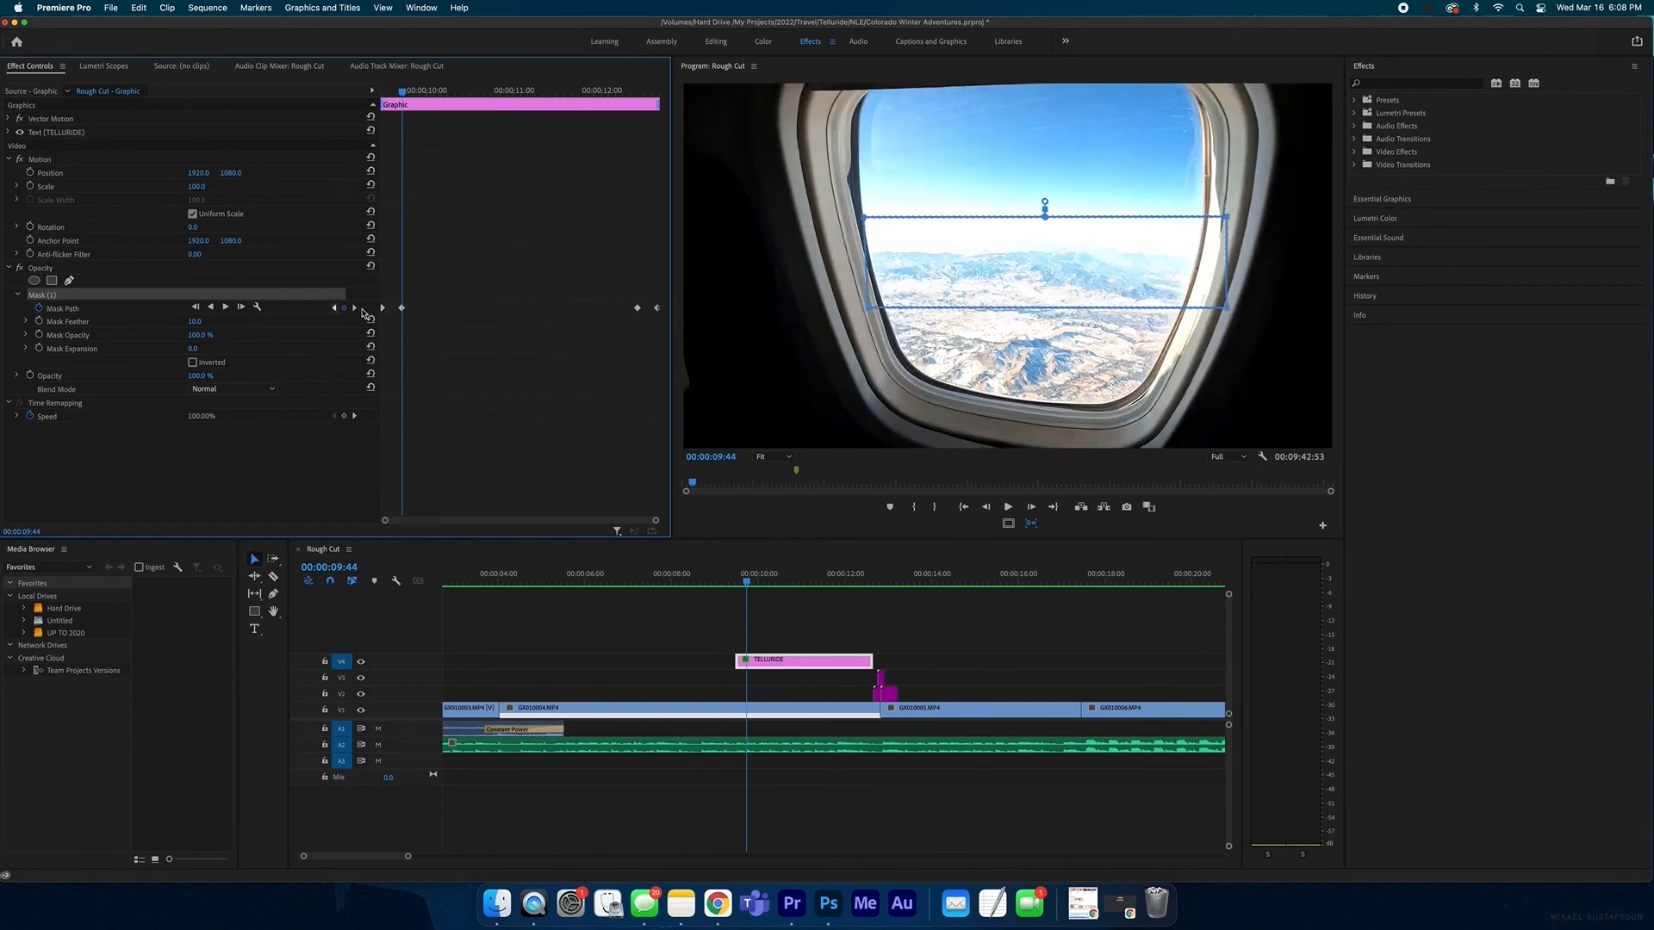
click(356, 309)
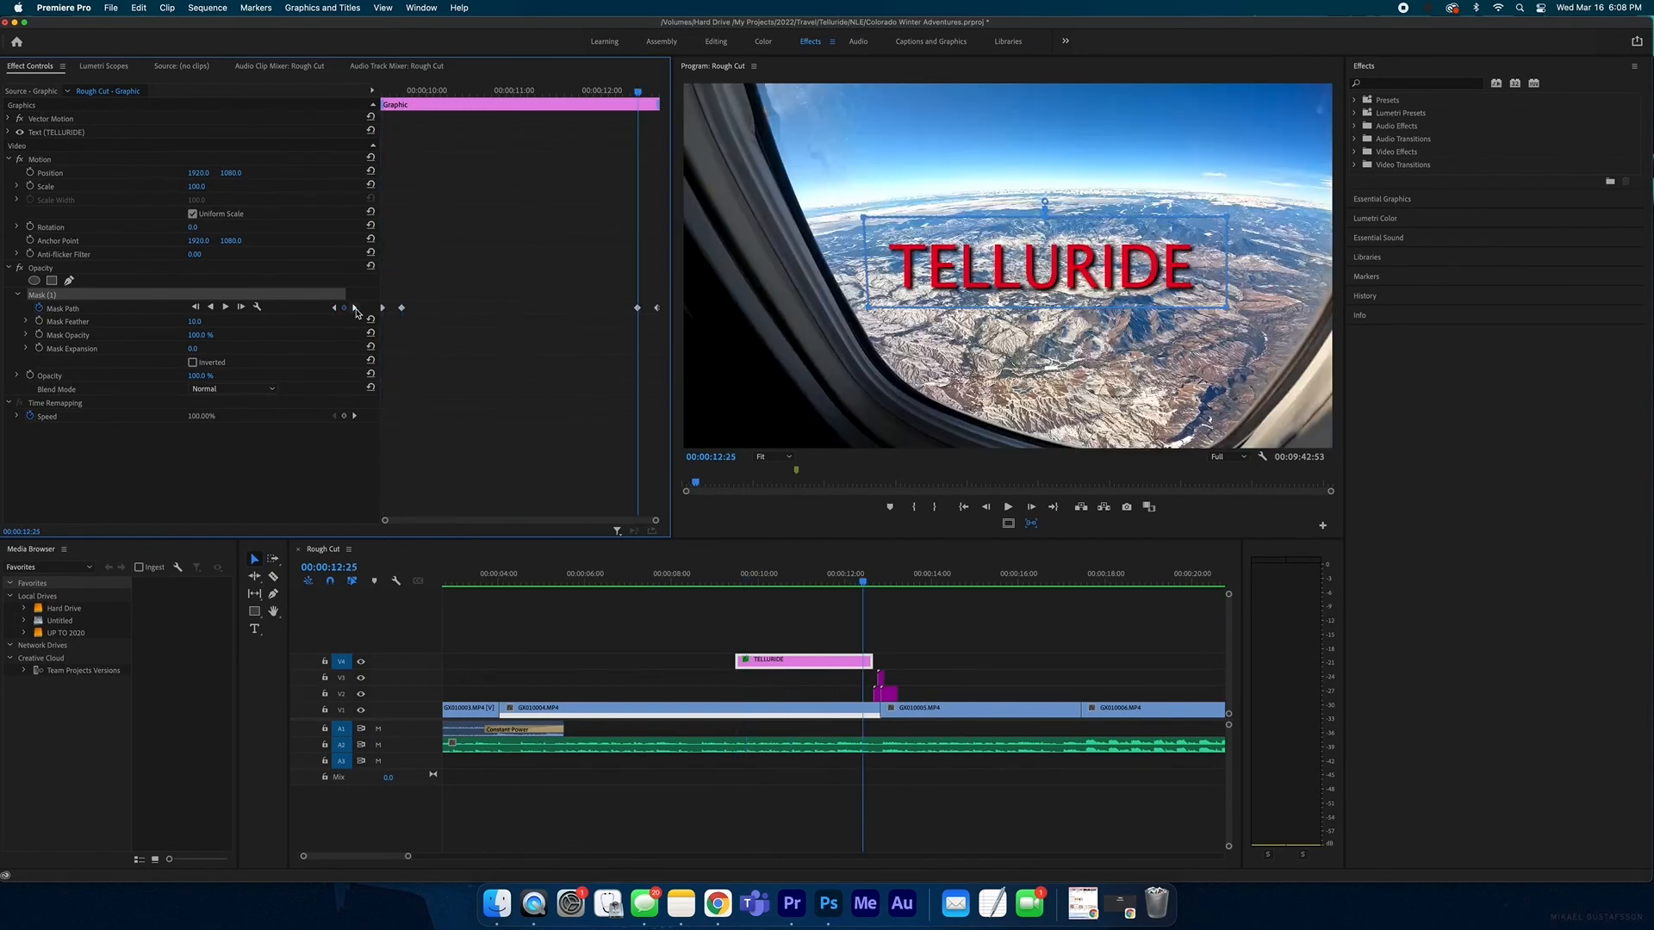